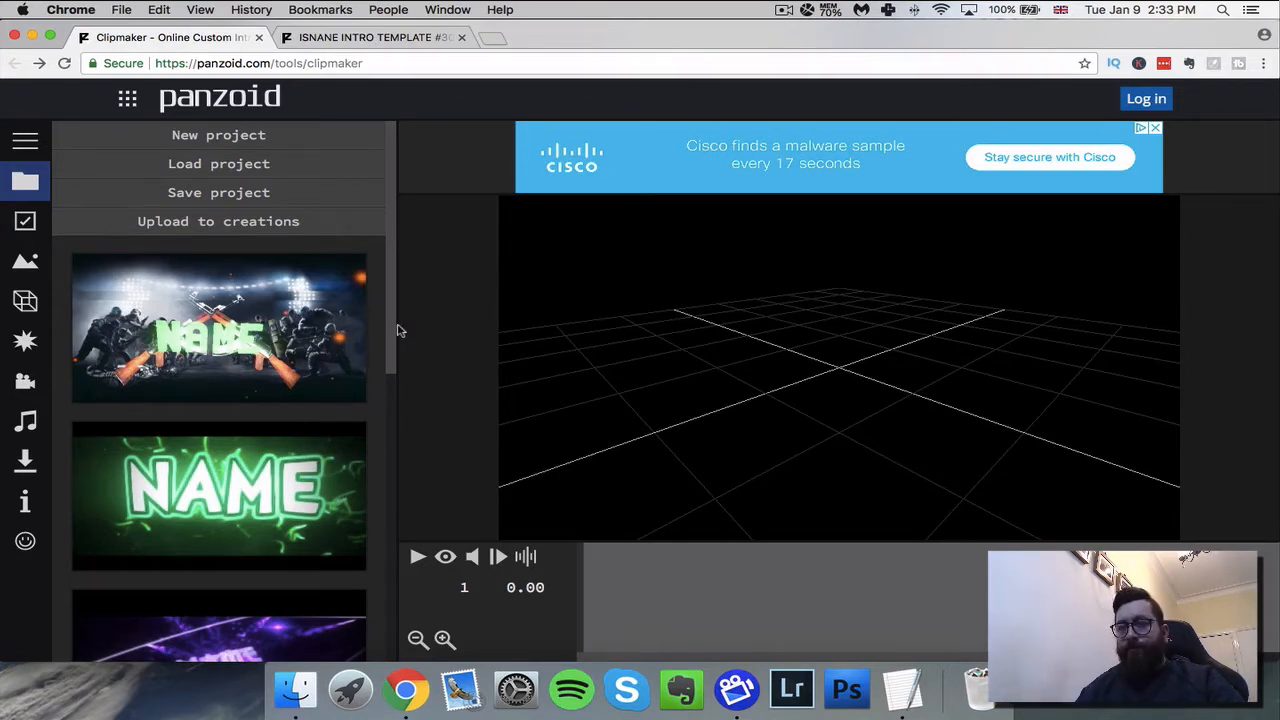
Step: Look through the featured intro templates in the project list and open the full creations gallery
{"action": "left_click_drag", "start_coordinate": [393, 333], "coordinate": [391, 480]}
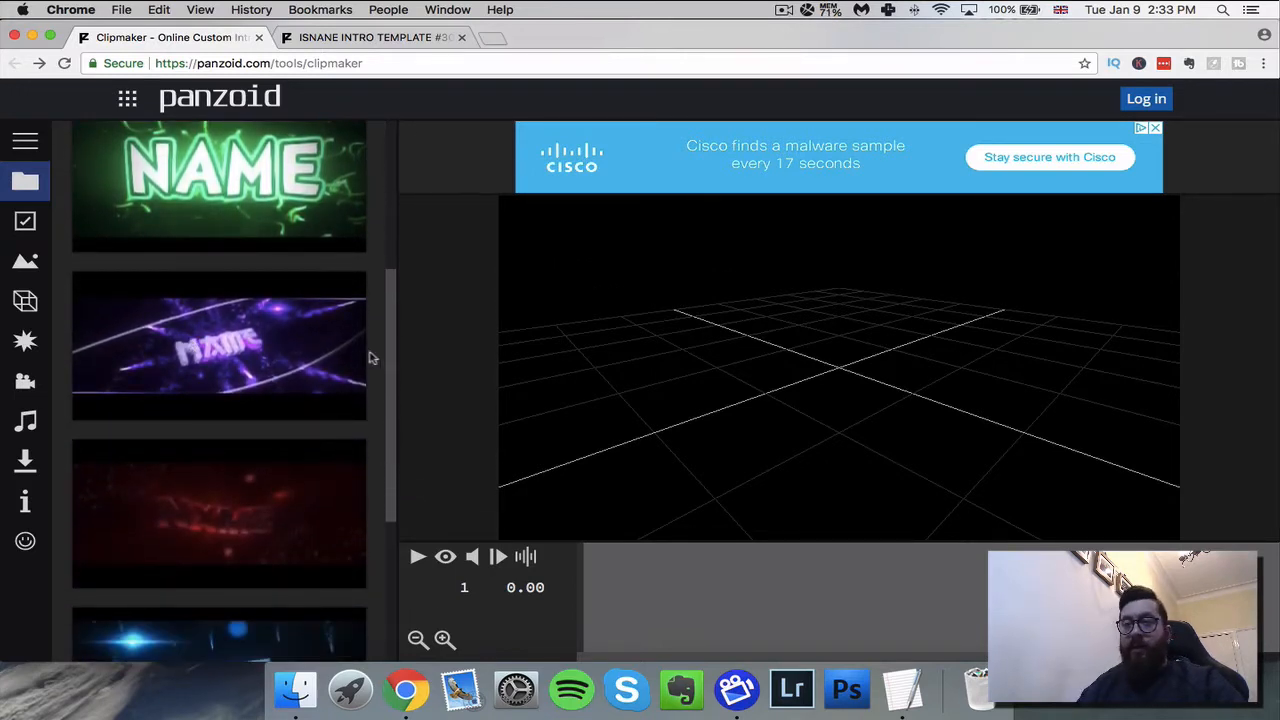
{"action": "left_click_drag", "start_coordinate": [391, 354], "coordinate": [391, 560]}
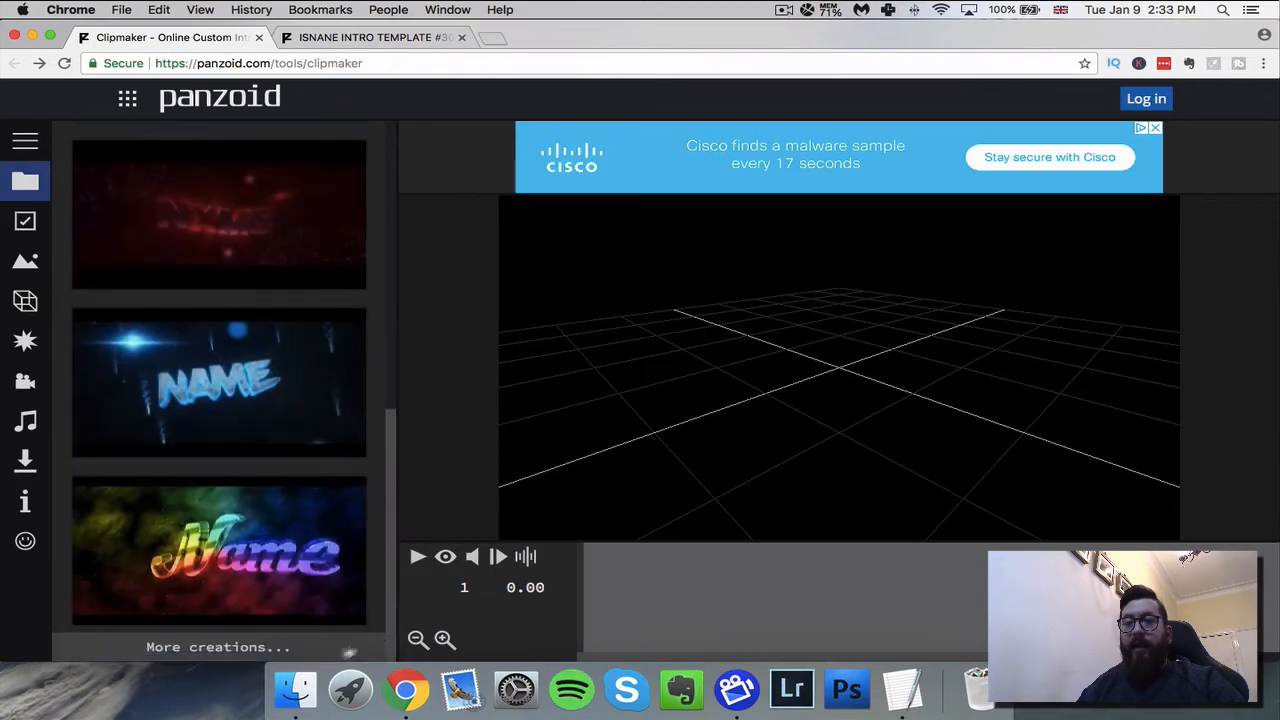
{"action": "left_click", "coordinate": [199, 649]}
{"action": "left_click", "coordinate": [752, 251]}
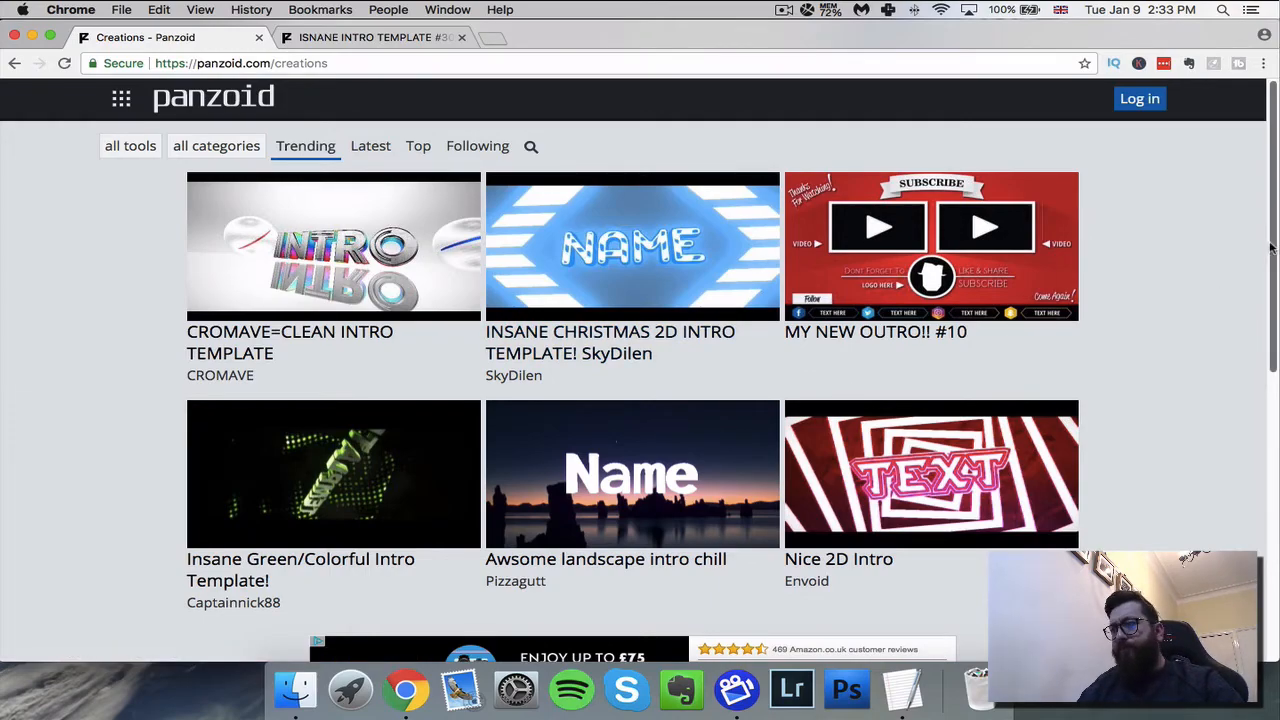
Step: Browse the trending intro and outro templates in the creations gallery
{"action": "left_click_drag", "start_coordinate": [1273, 249], "coordinate": [1277, 400]}
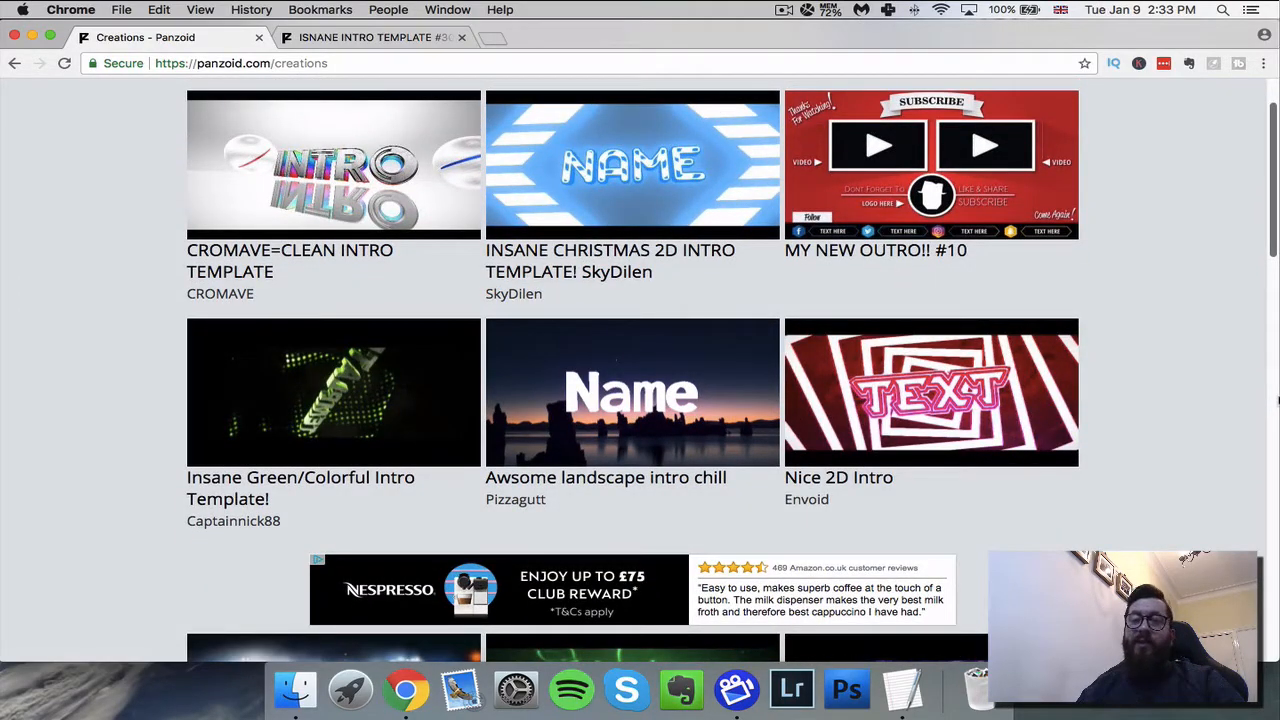
{"action": "scroll", "coordinate": [1277, 400], "scroll_direction": "down", "scroll_amount": 7}
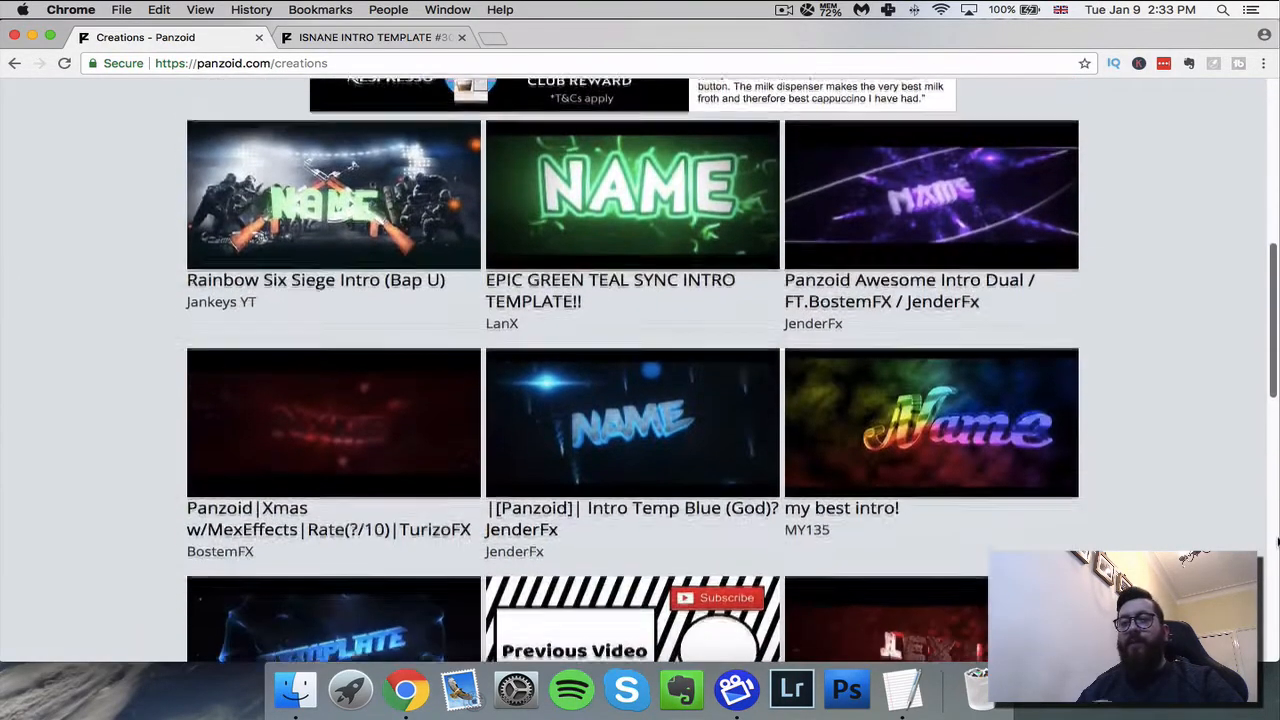
{"action": "scroll", "coordinate": [1277, 598], "scroll_direction": "down", "scroll_amount": 5}
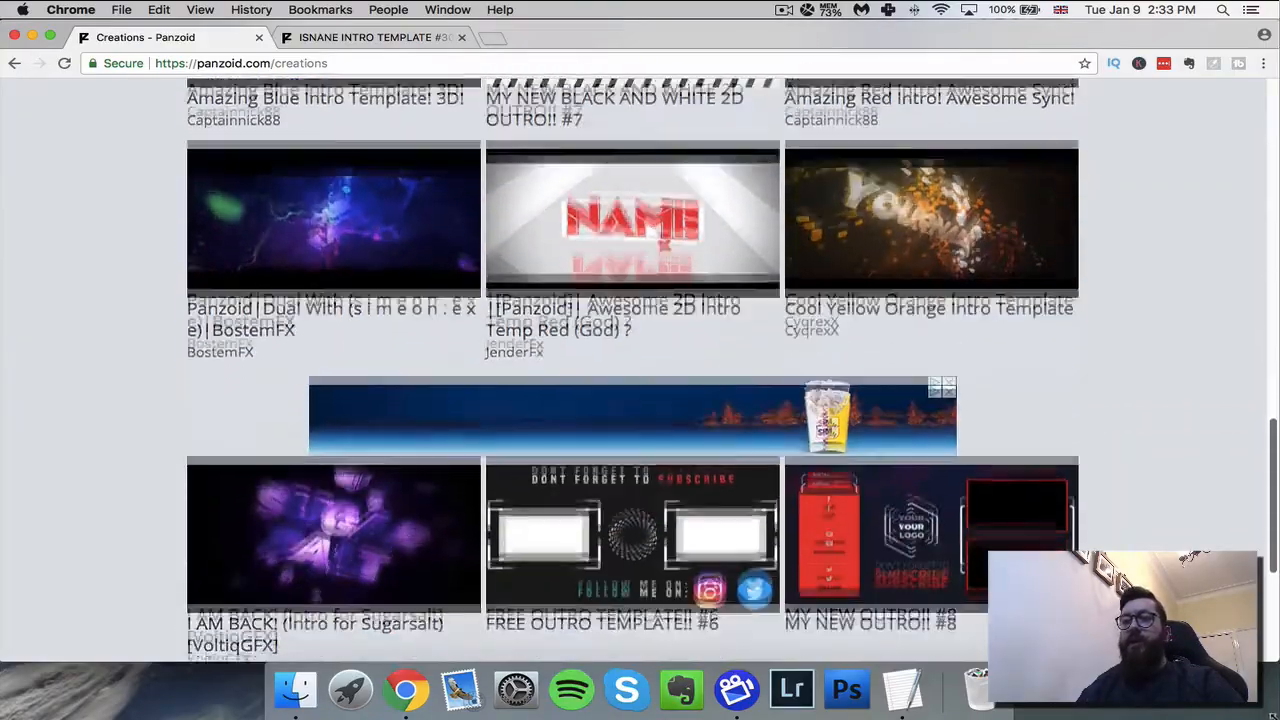
{"action": "scroll", "coordinate": [1275, 425], "scroll_direction": "up", "scroll_amount": 8}
{"action": "scroll", "coordinate": [1275, 425], "scroll_direction": "up", "scroll_amount": 5}
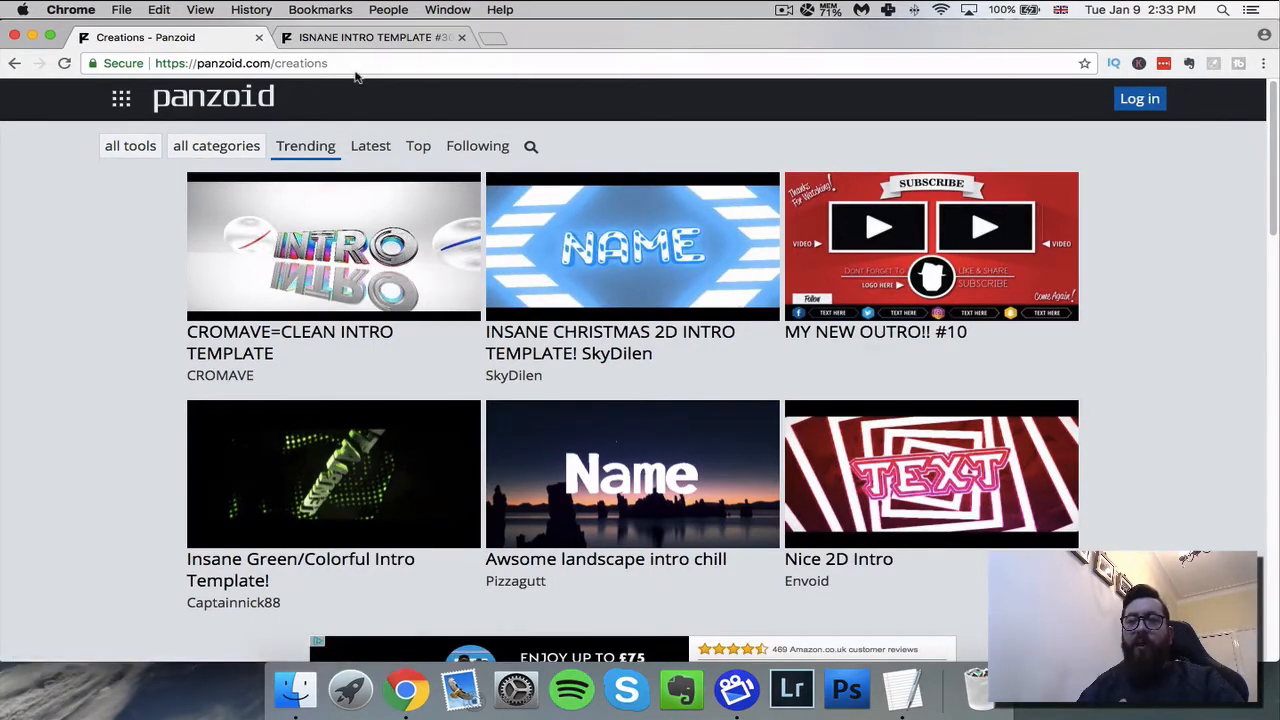
Step: Open the template ISNANE INTRO TEMPLATE #30 in Clipmaker from its creation page
{"action": "left_click", "coordinate": [372, 37]}
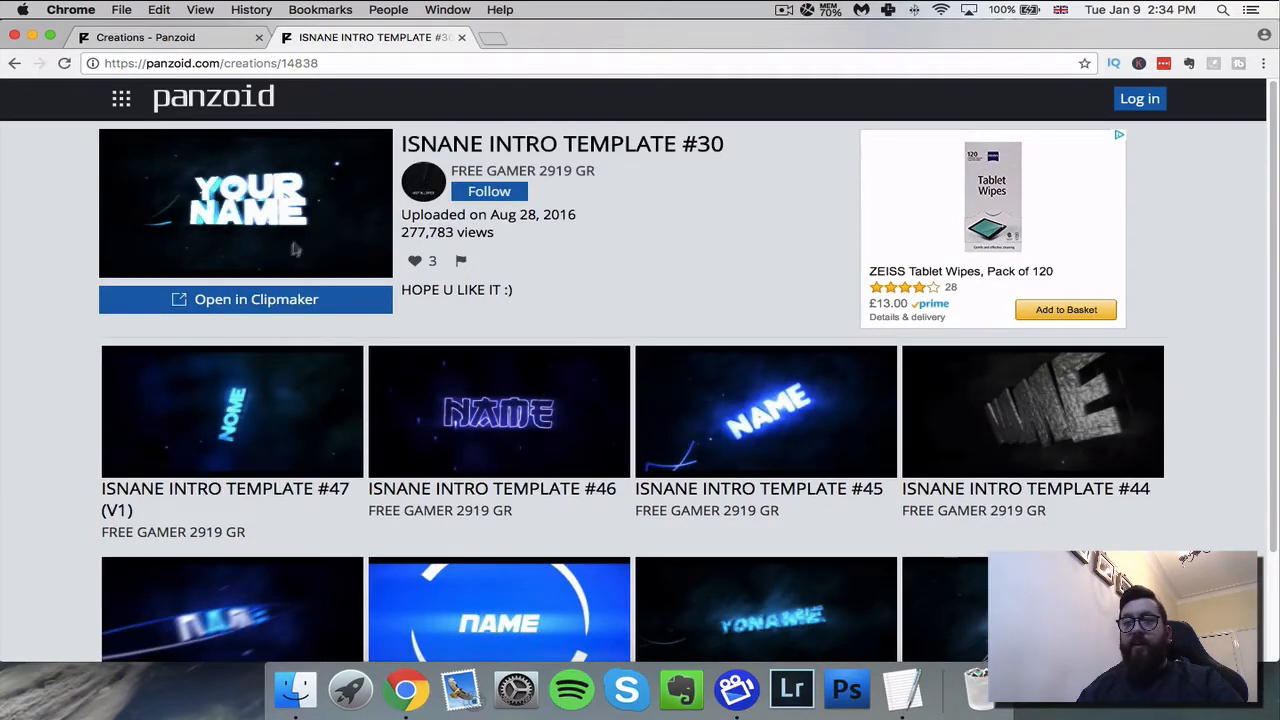
{"action": "left_click", "coordinate": [252, 311]}
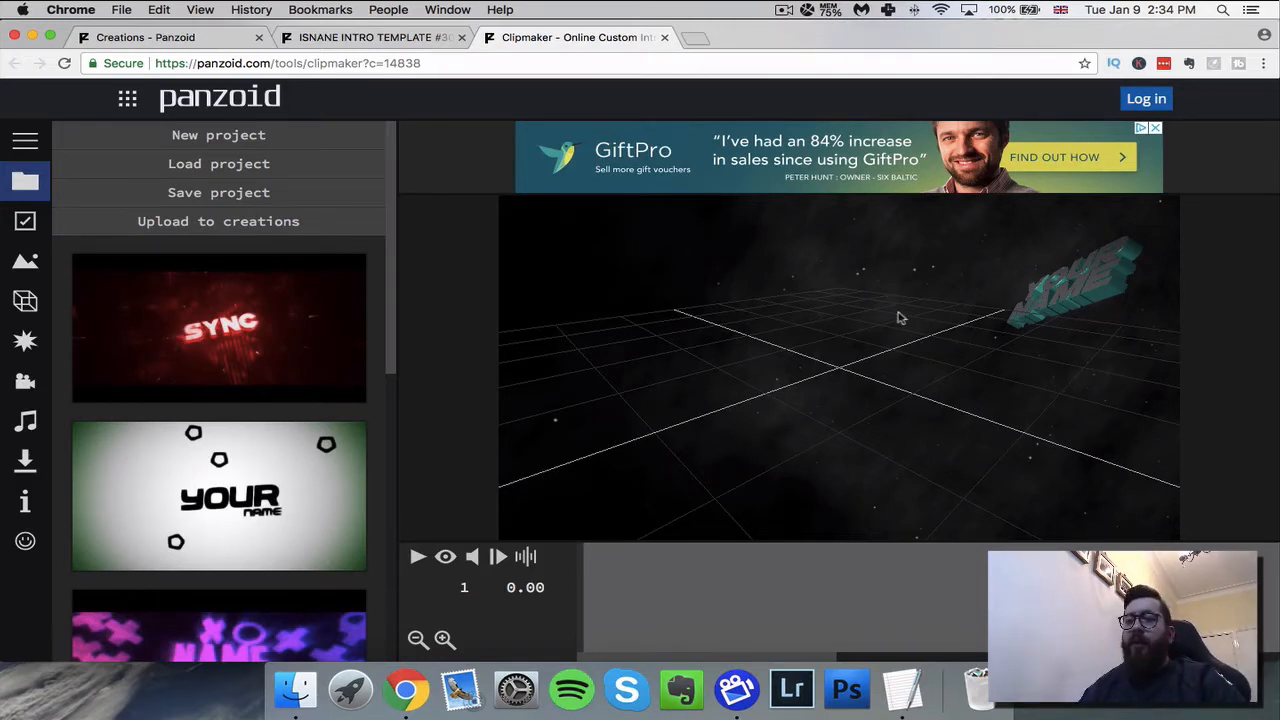
{"action": "left_click_drag", "start_coordinate": [980, 322], "coordinate": [903, 403]}
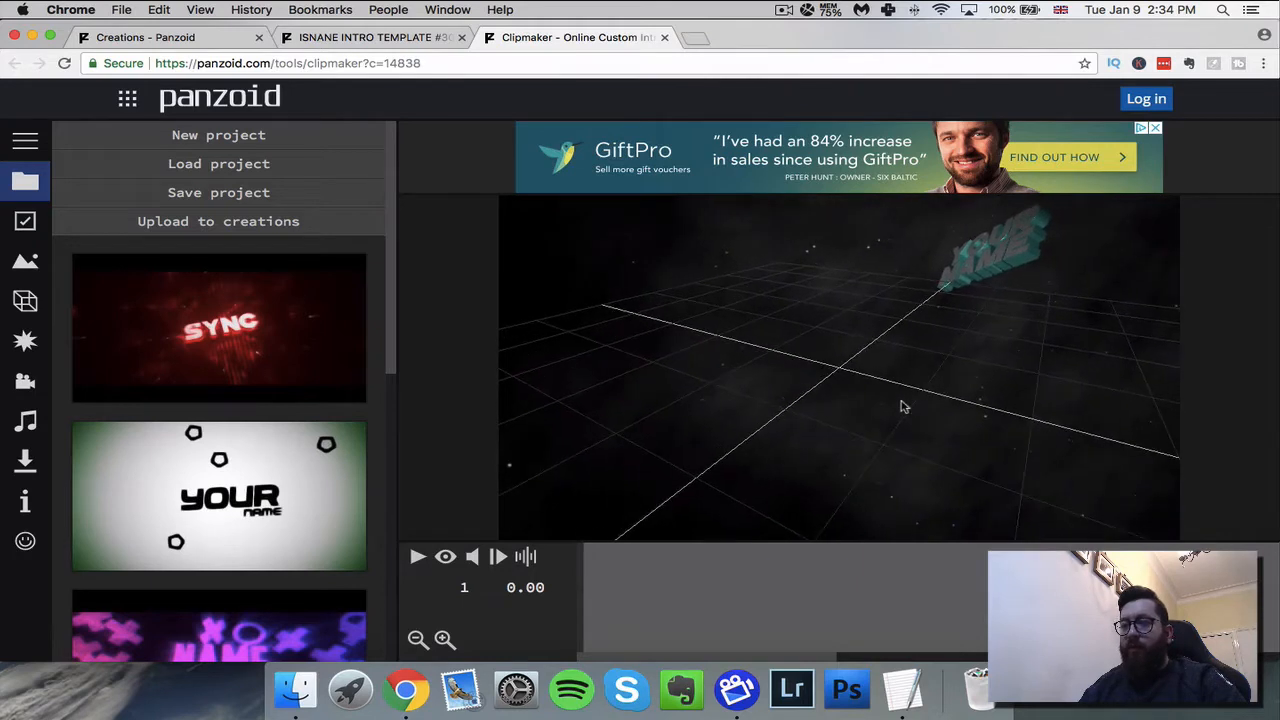
Step: Preview the intro with its effects rendered, pause near the end, and return to the editing view to inspect the 3D text
{"action": "left_click", "coordinate": [446, 558]}
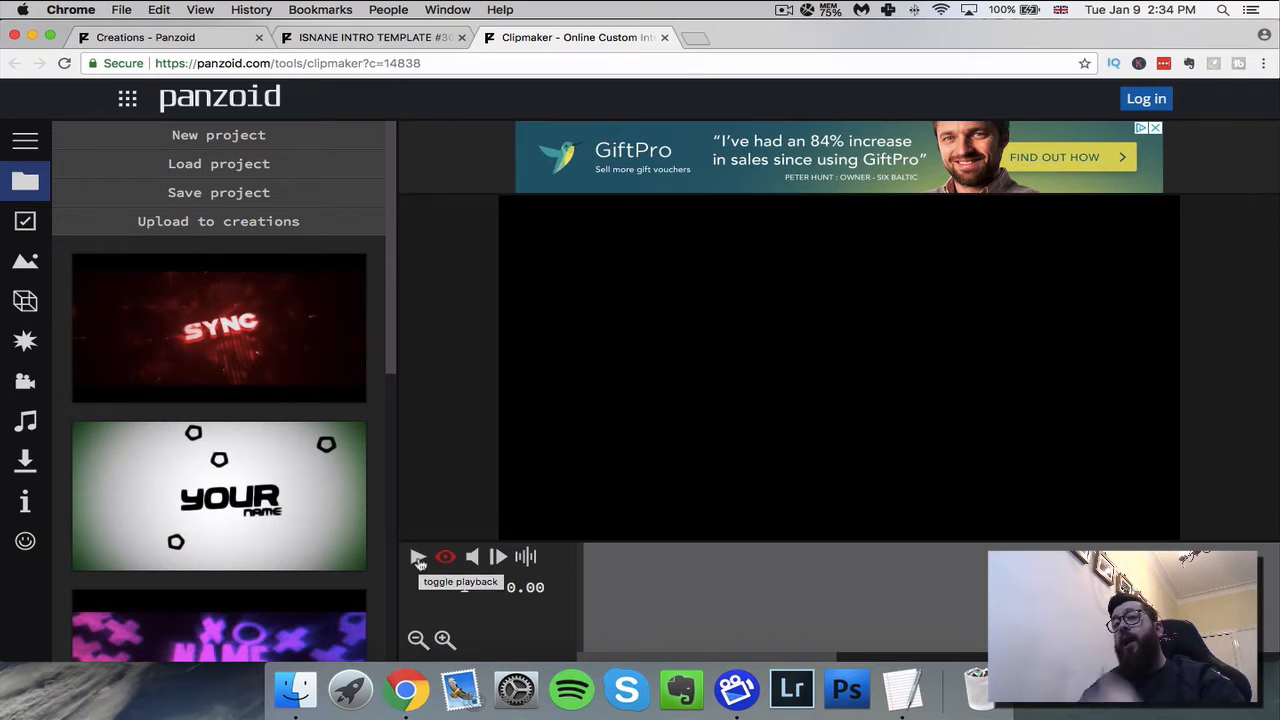
{"action": "left_click", "coordinate": [418, 559]}
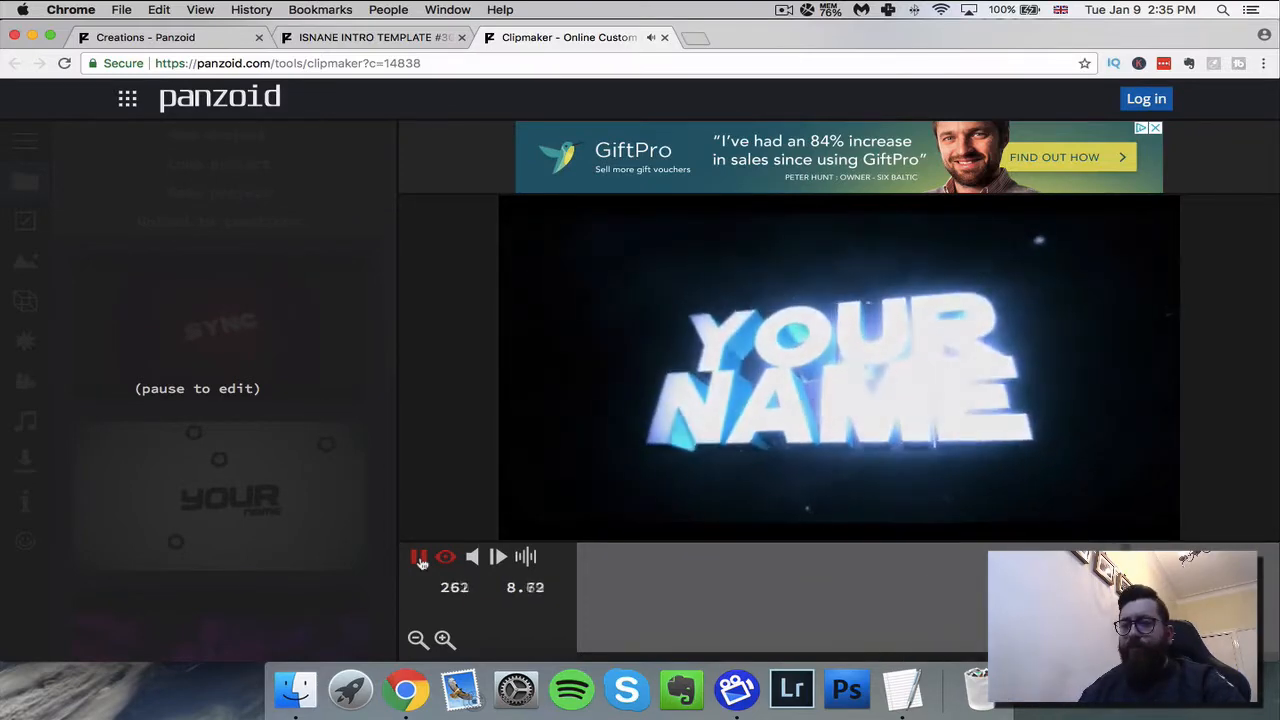
{"action": "left_click", "coordinate": [419, 558]}
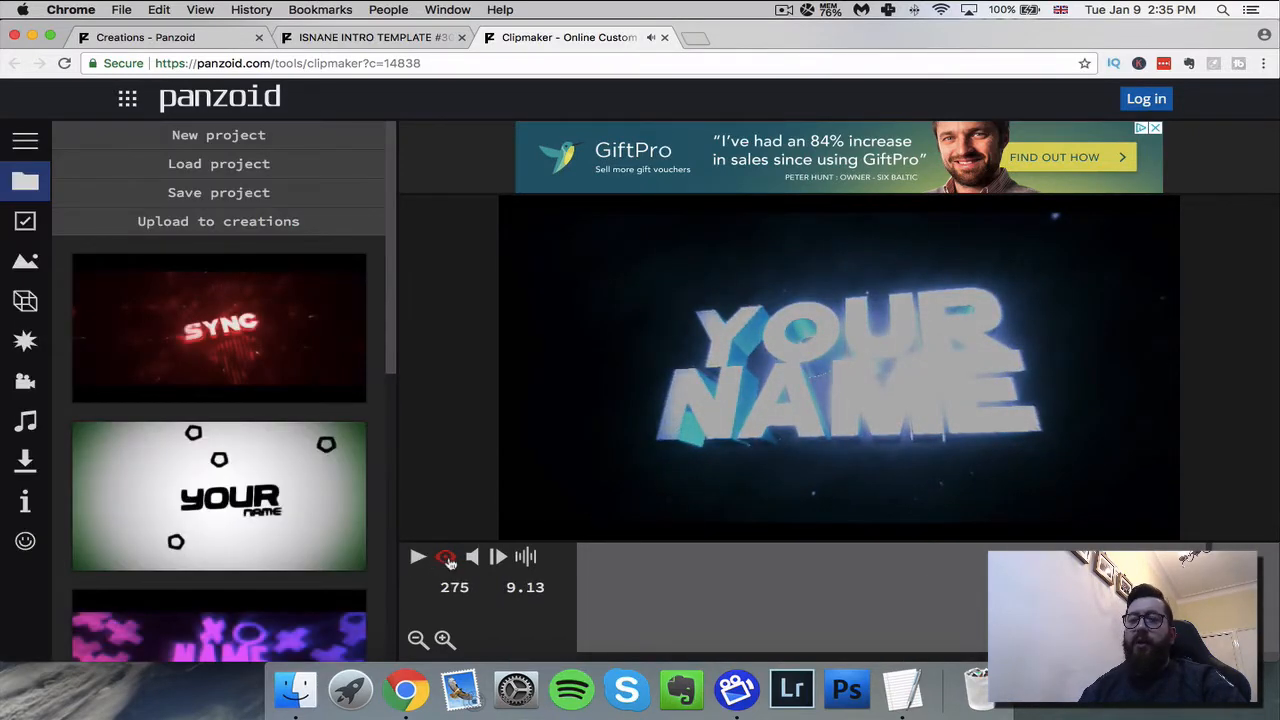
{"action": "left_click", "coordinate": [447, 558]}
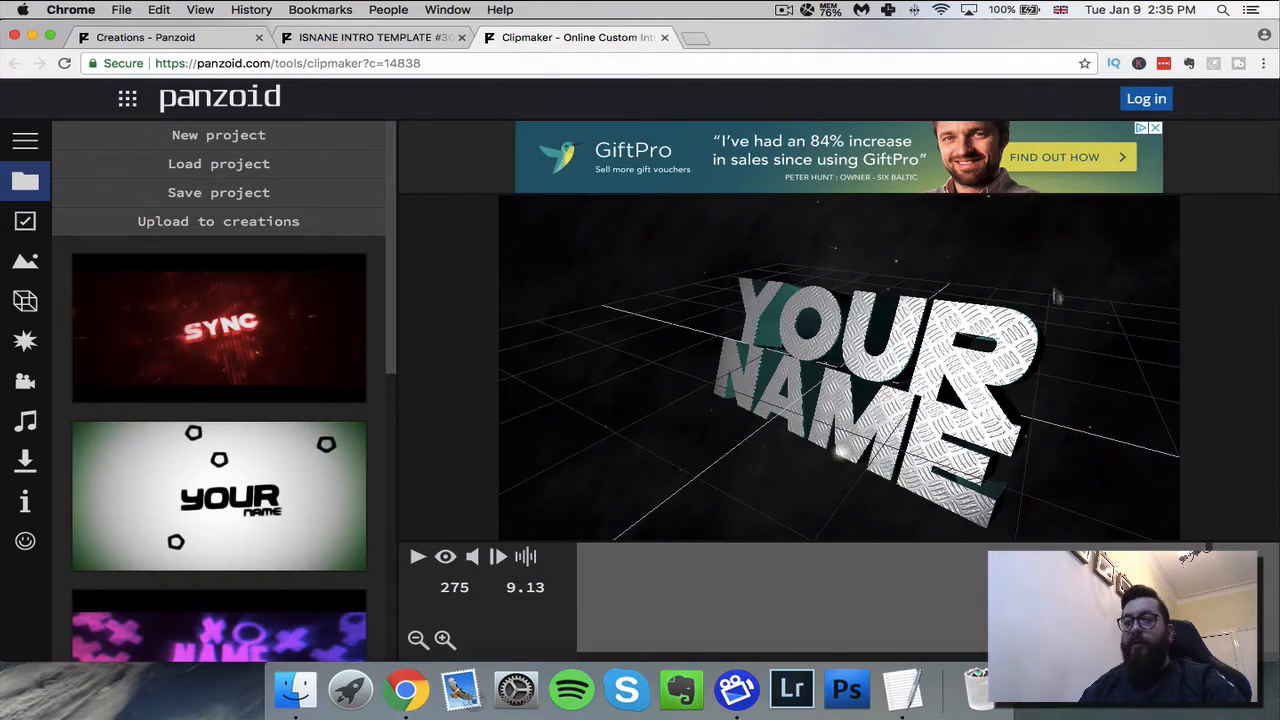
{"action": "left_click_drag", "start_coordinate": [981, 319], "coordinate": [1173, 296]}
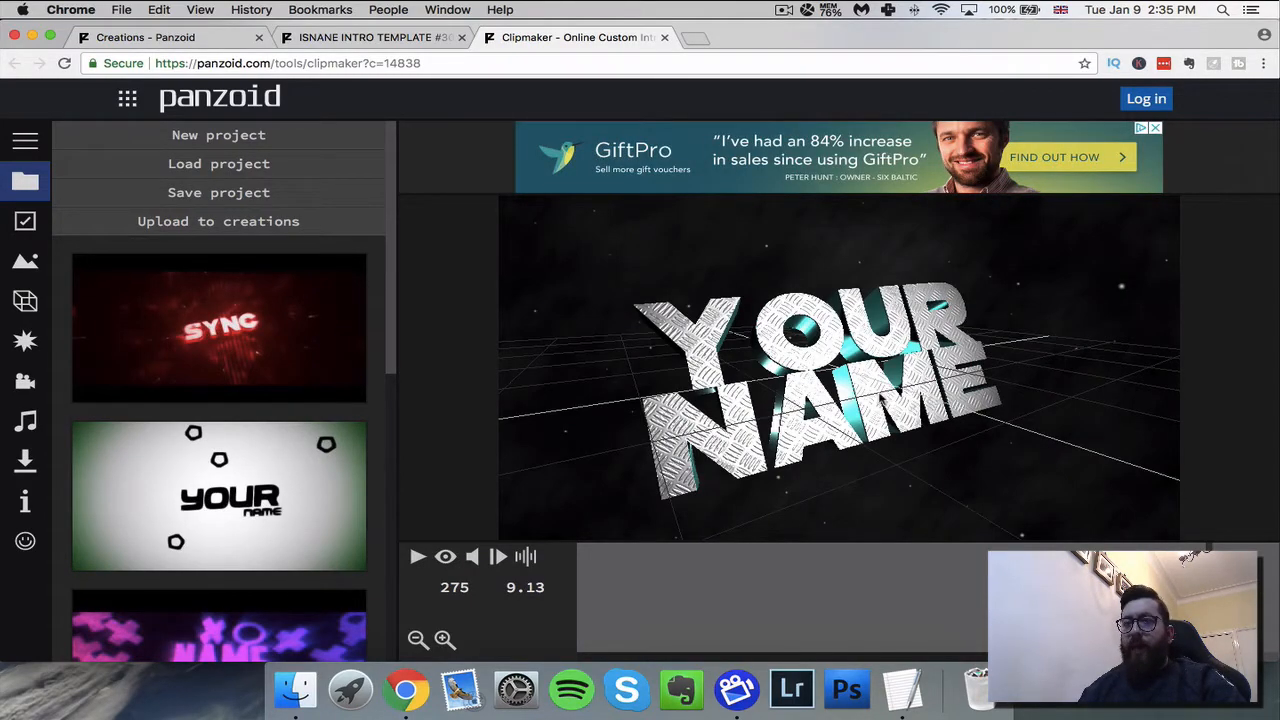
{"action": "left_click_drag", "start_coordinate": [844, 416], "coordinate": [716, 408]}
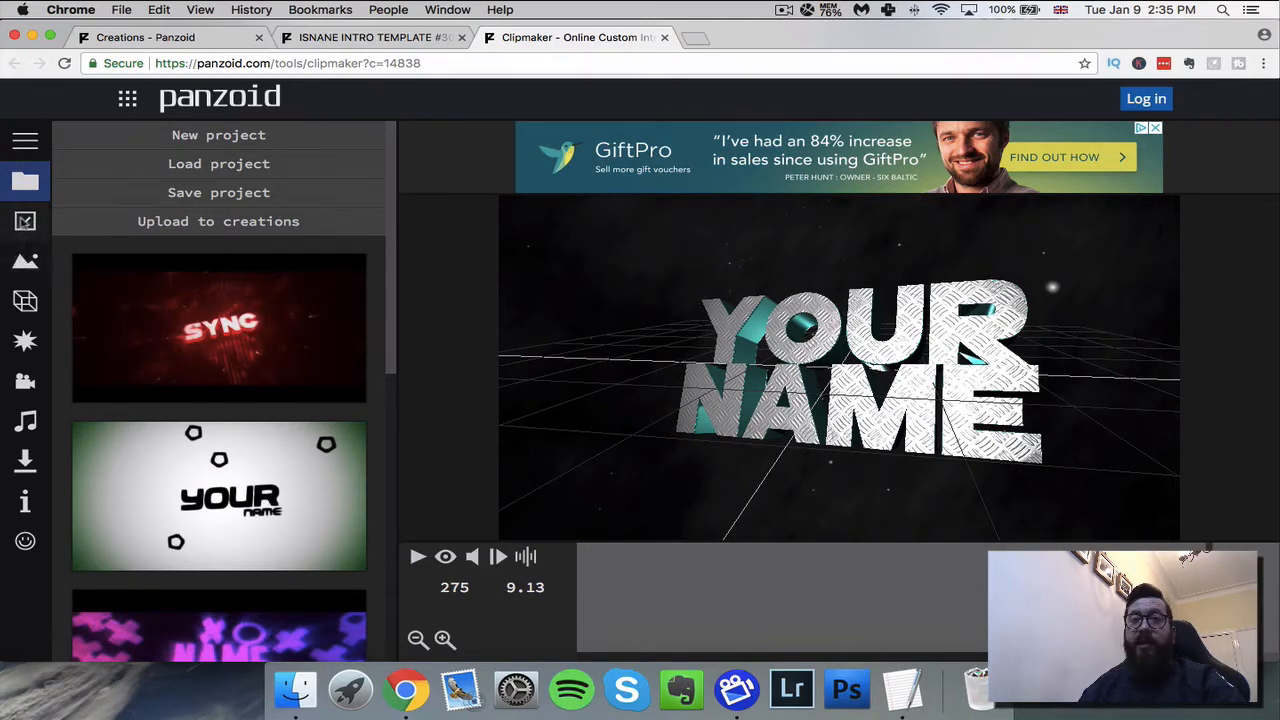
Step: Check the available video resolutions in the basic settings and set the project length to 9 seconds
{"action": "left_click", "coordinate": [26, 225]}
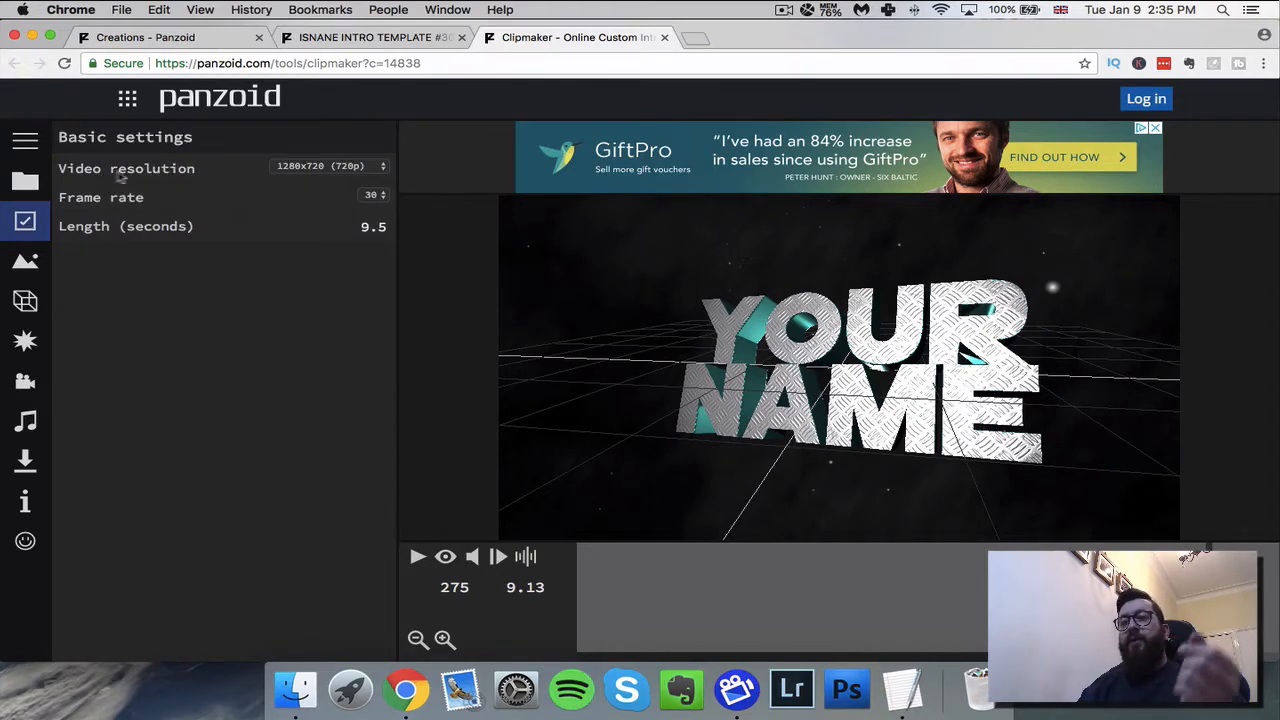
{"action": "left_click", "coordinate": [348, 166]}
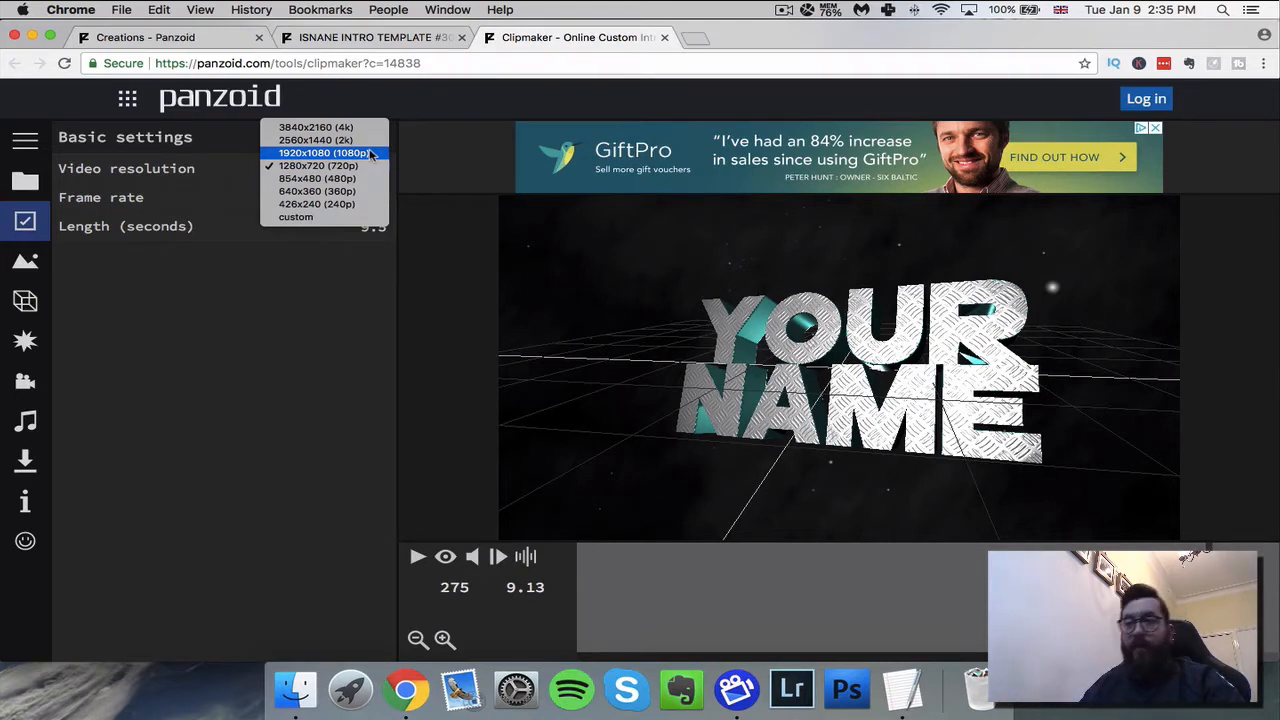
{"action": "left_click", "coordinate": [325, 262]}
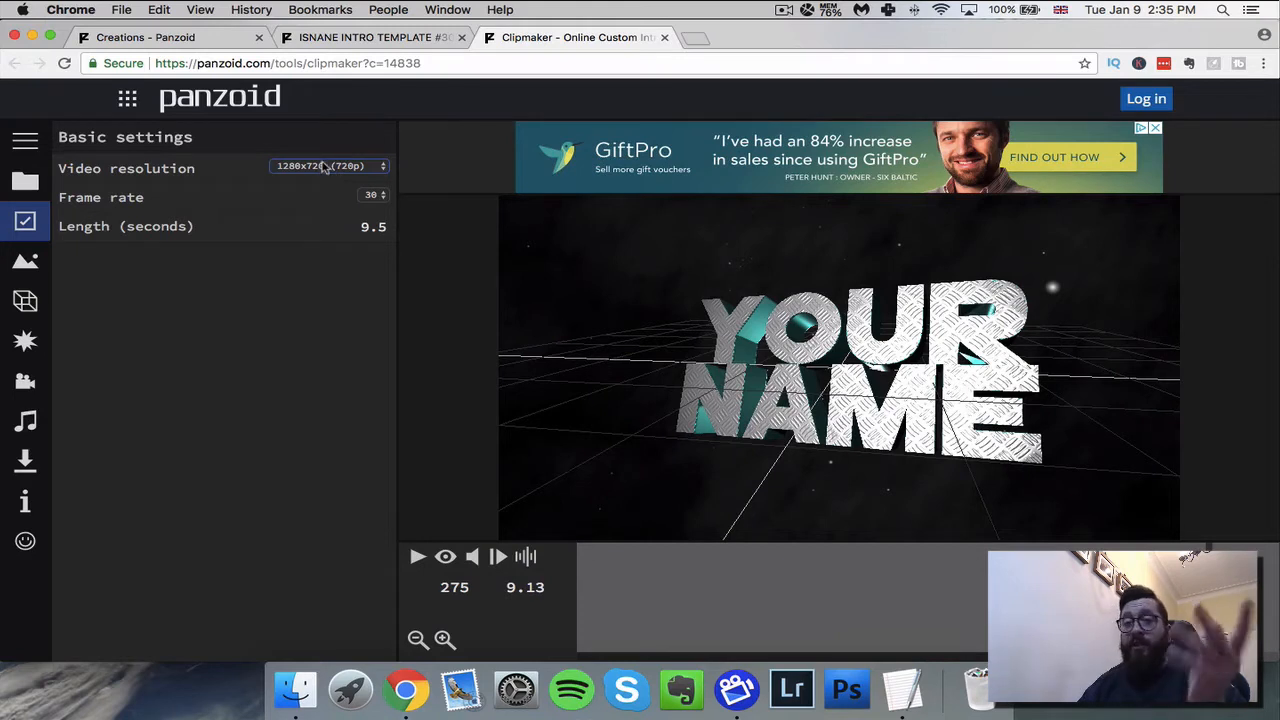
{"action": "left_click", "coordinate": [379, 229]}
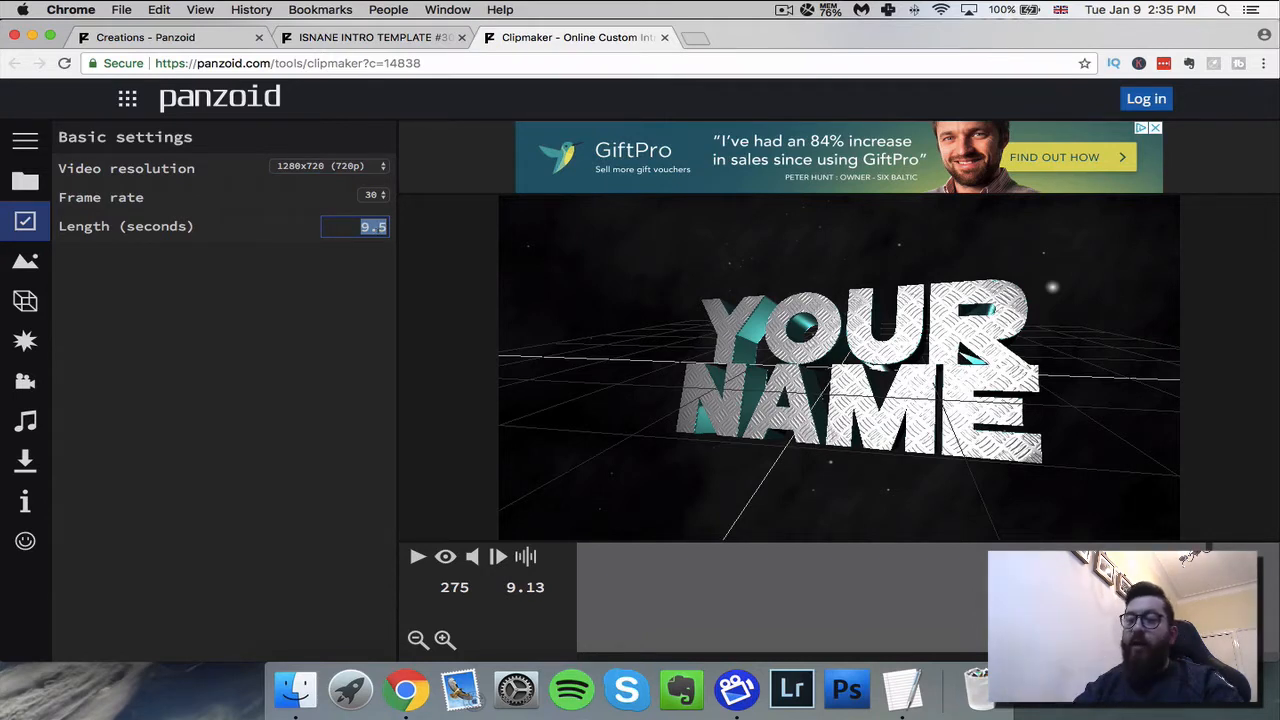
{"action": "type", "text": "9"}
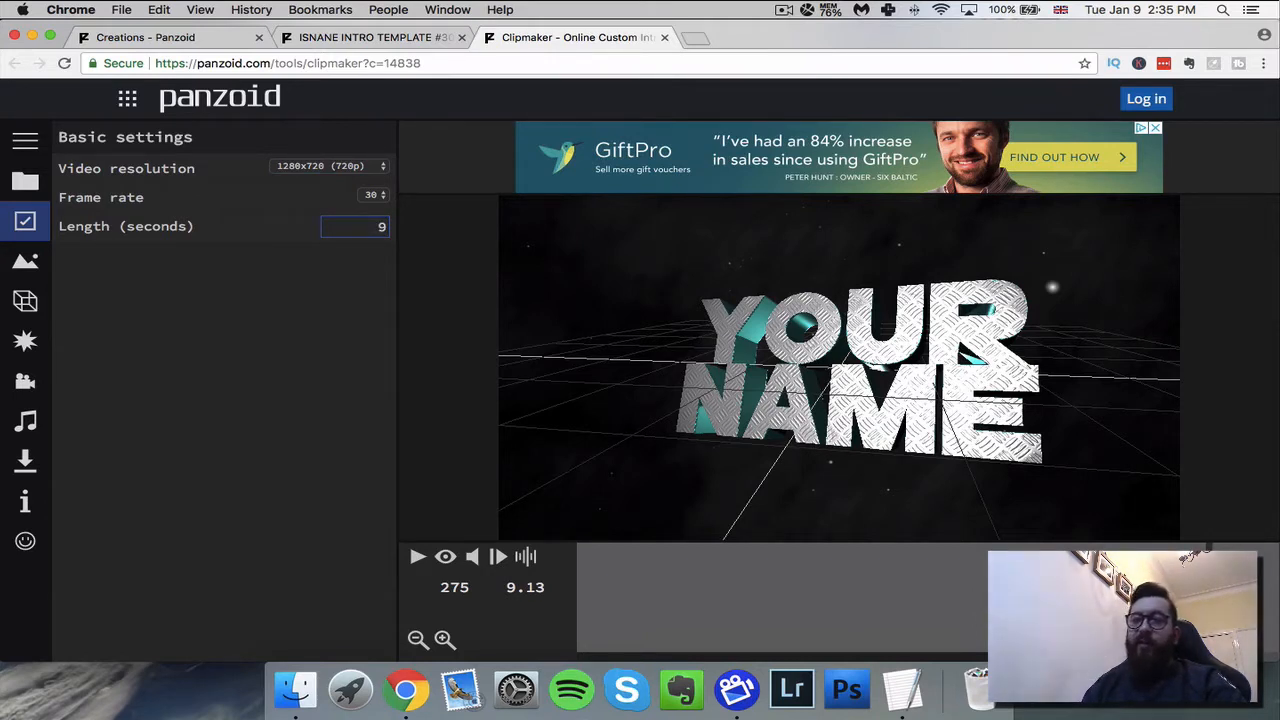
{"action": "left_click", "coordinate": [276, 293]}
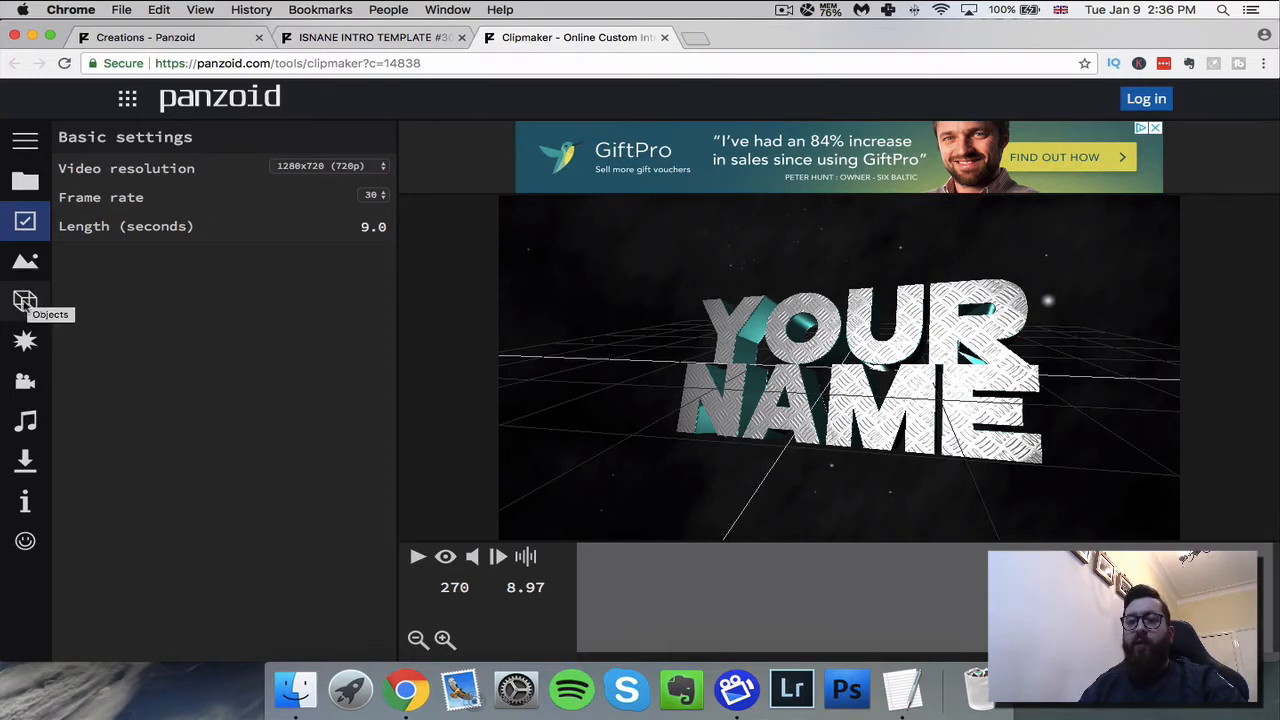
Step: Examine the scene's objects and the font, size, position and appearance settings of the first YOUR text
{"action": "left_click", "coordinate": [26, 302]}
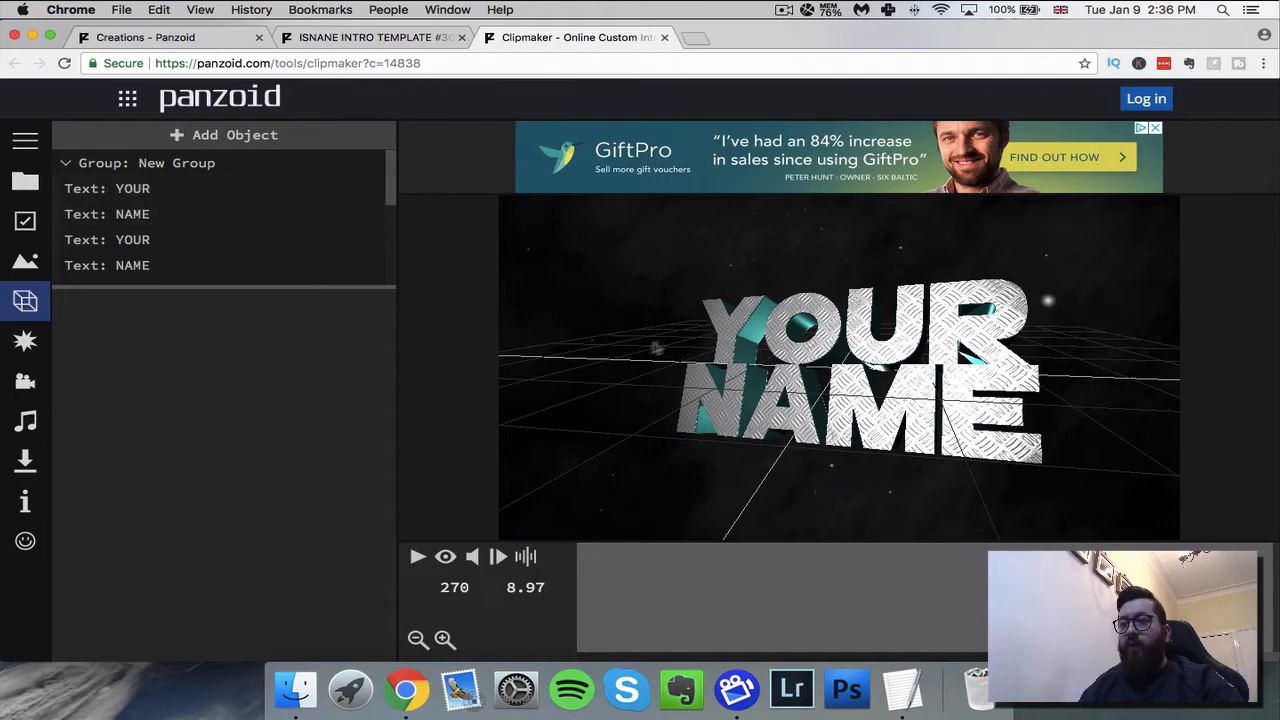
{"action": "left_click_drag", "start_coordinate": [883, 363], "coordinate": [680, 466]}
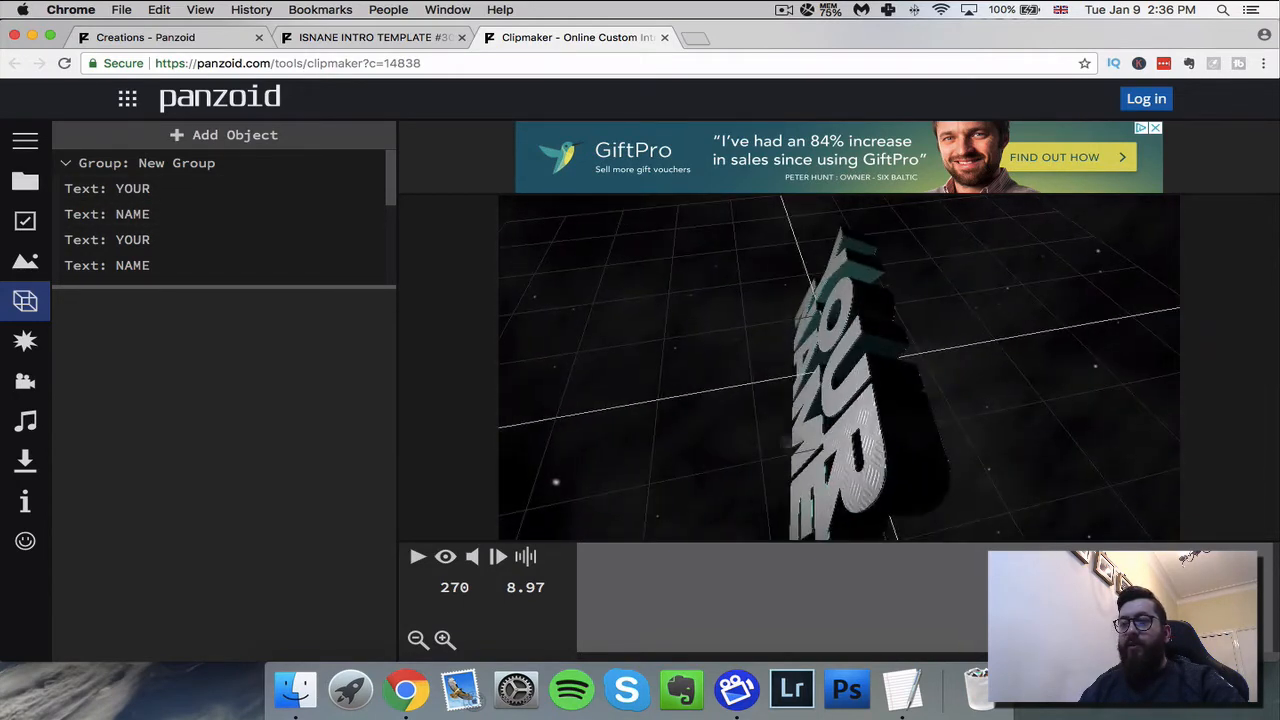
{"action": "left_click_drag", "start_coordinate": [855, 434], "coordinate": [962, 300]}
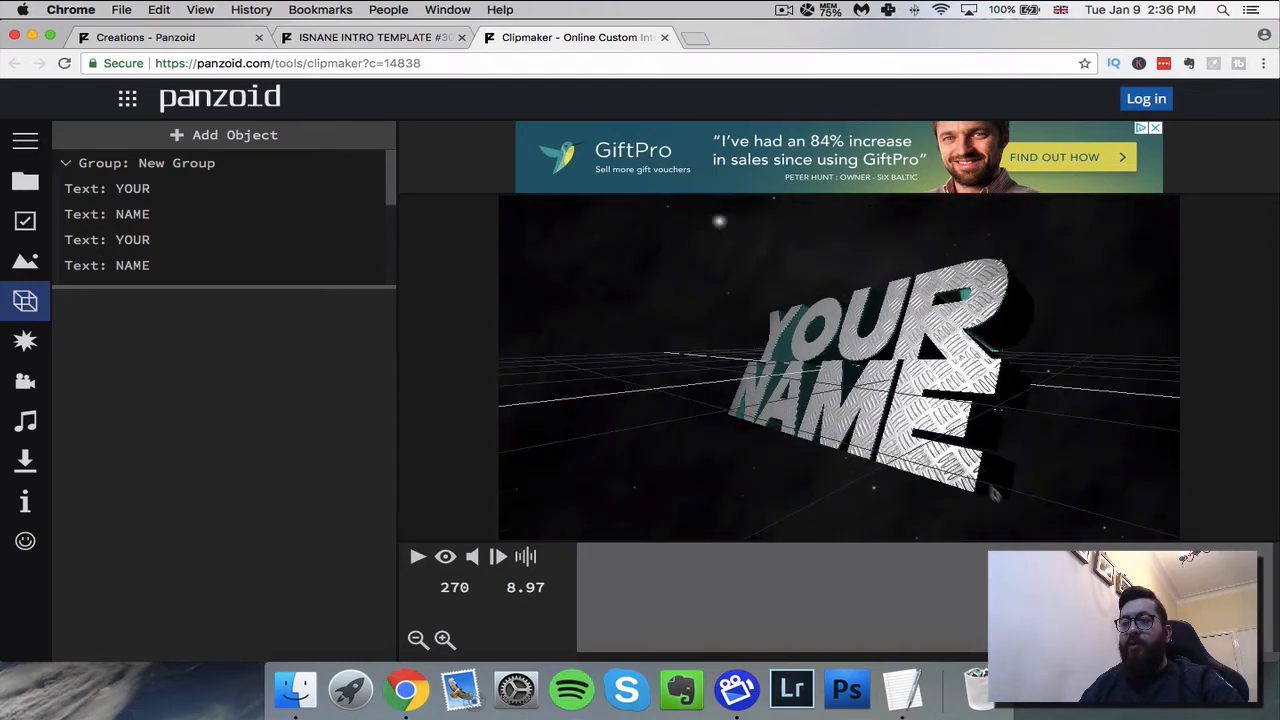
{"action": "left_click_drag", "start_coordinate": [928, 514], "coordinate": [908, 419]}
{"action": "left_click_drag", "start_coordinate": [817, 377], "coordinate": [797, 368]}
{"action": "left_click", "coordinate": [130, 190]}
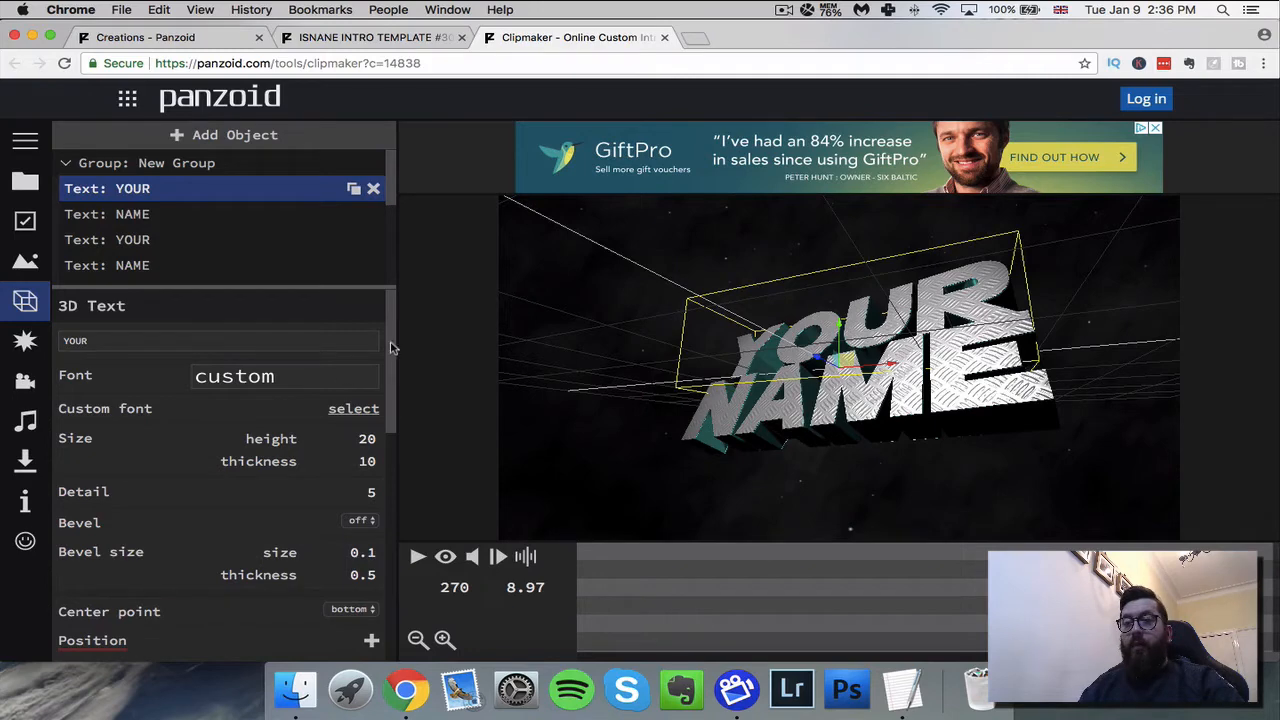
{"action": "scroll", "coordinate": [392, 350], "scroll_direction": "down", "scroll_amount": 2}
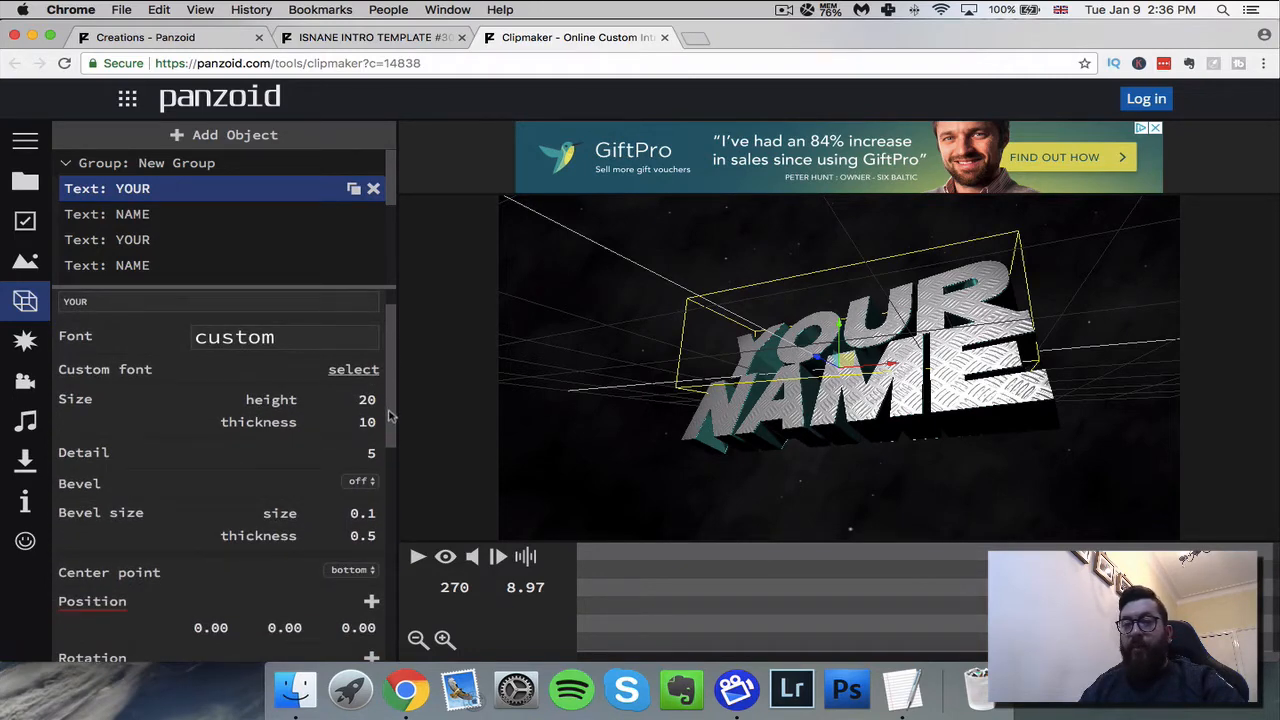
{"action": "left_click_drag", "start_coordinate": [390, 415], "coordinate": [379, 582]}
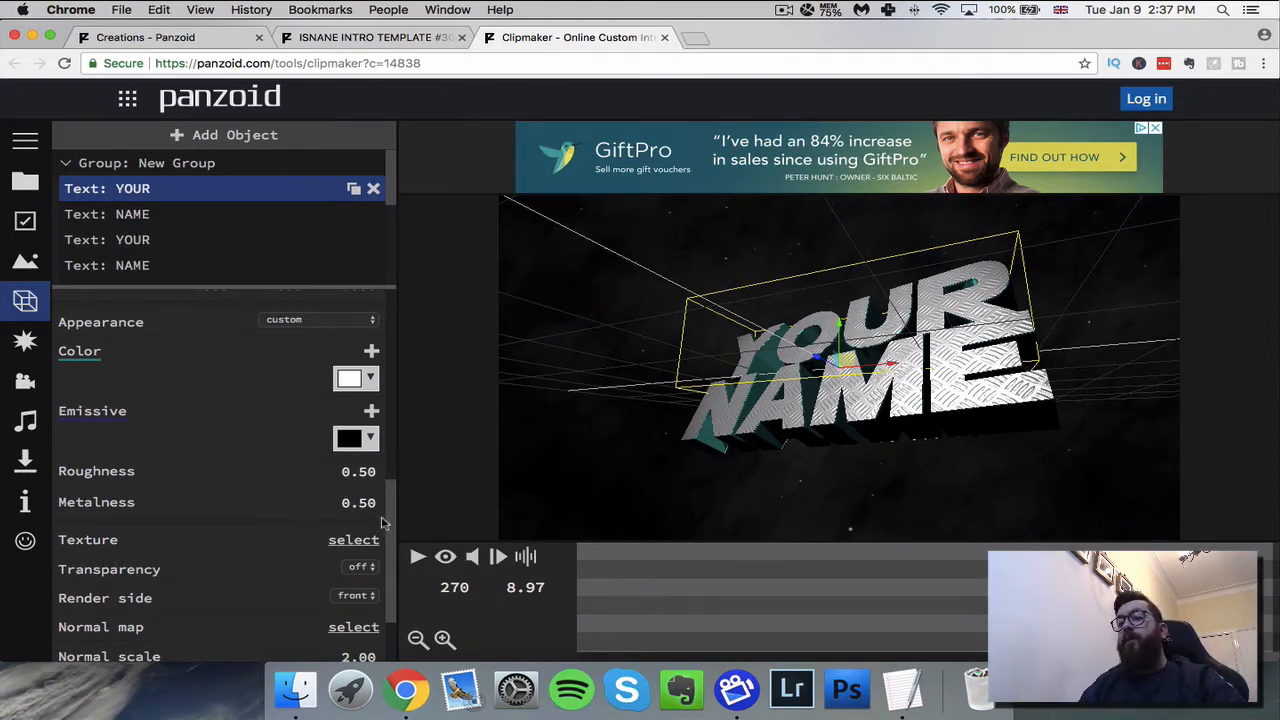
{"action": "left_click_drag", "start_coordinate": [390, 522], "coordinate": [393, 479]}
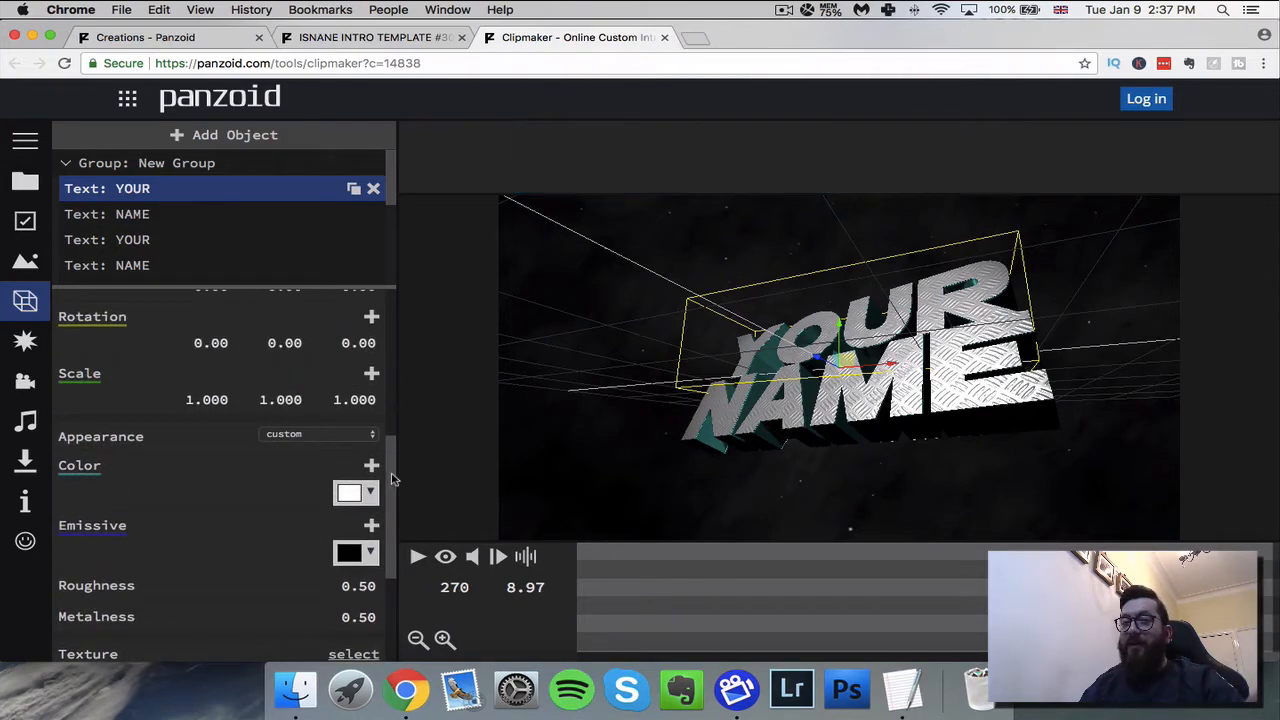
{"action": "left_click_drag", "start_coordinate": [393, 479], "coordinate": [397, 325]}
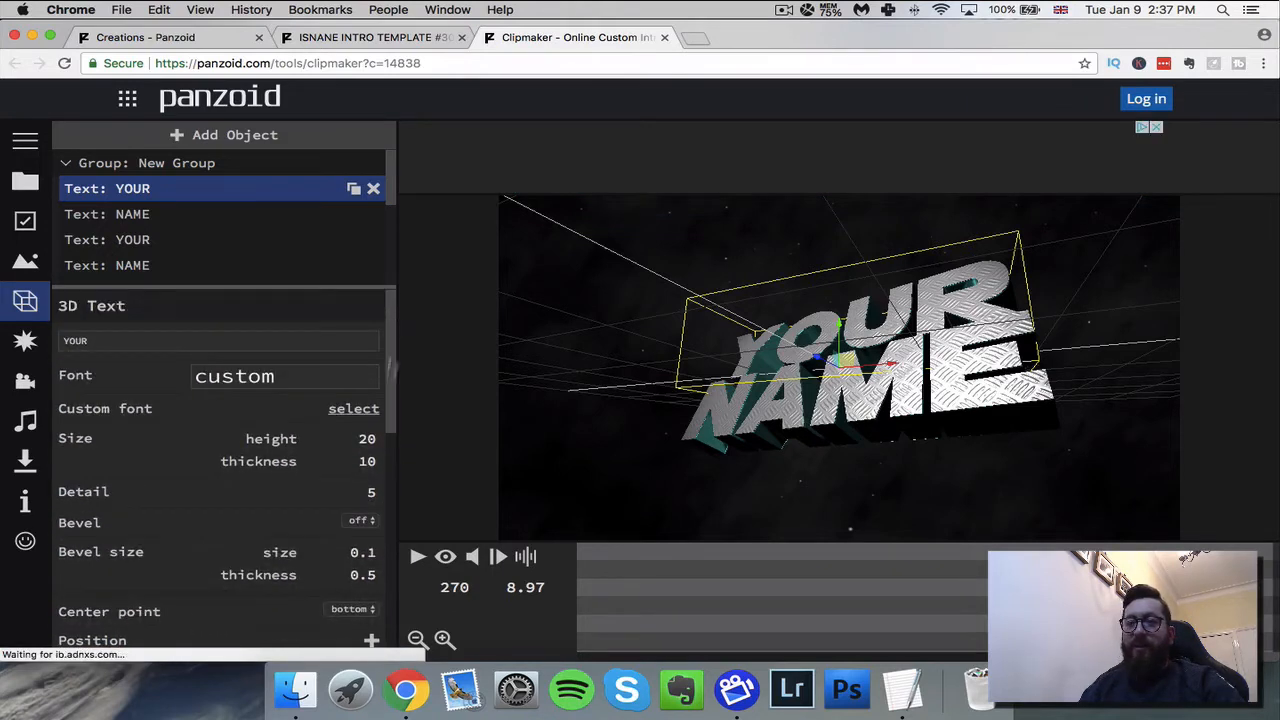
Step: Replace the wording of the first YOUR 3D text object with the creator's name and inspect it in the scene
{"action": "double_click", "coordinate": [113, 338]}
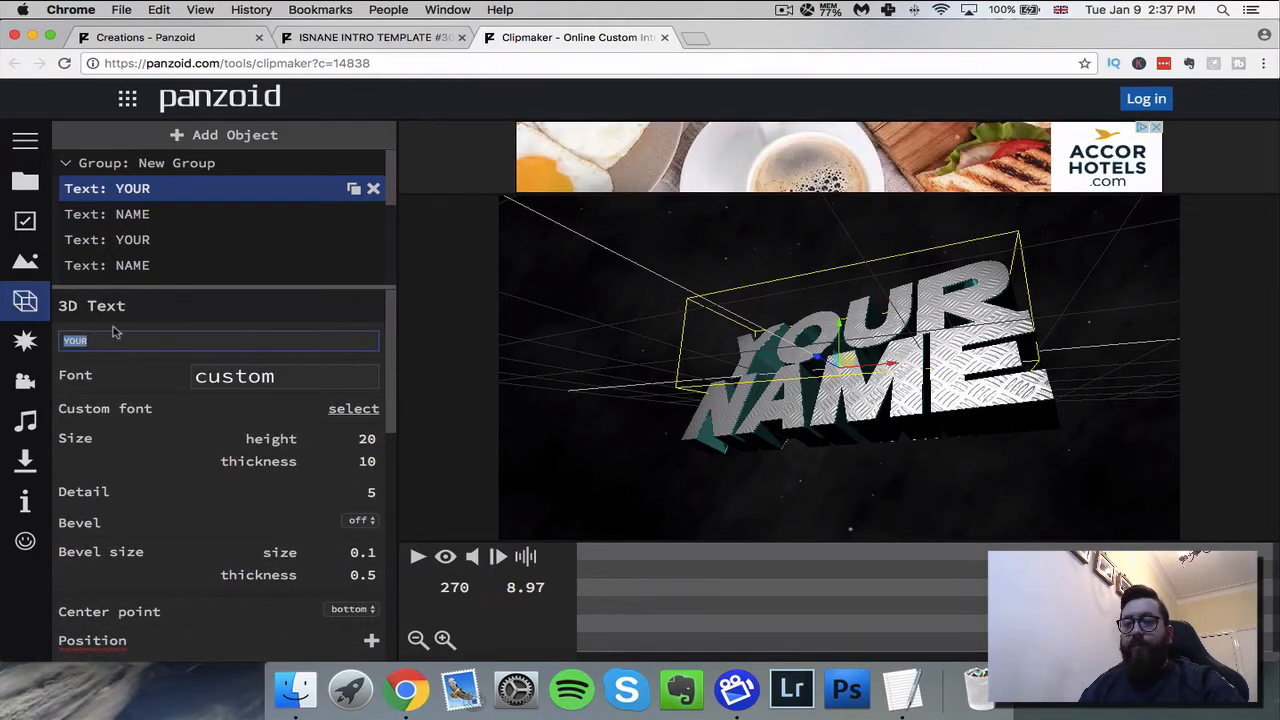
{"action": "type", "text": "leigh on"}
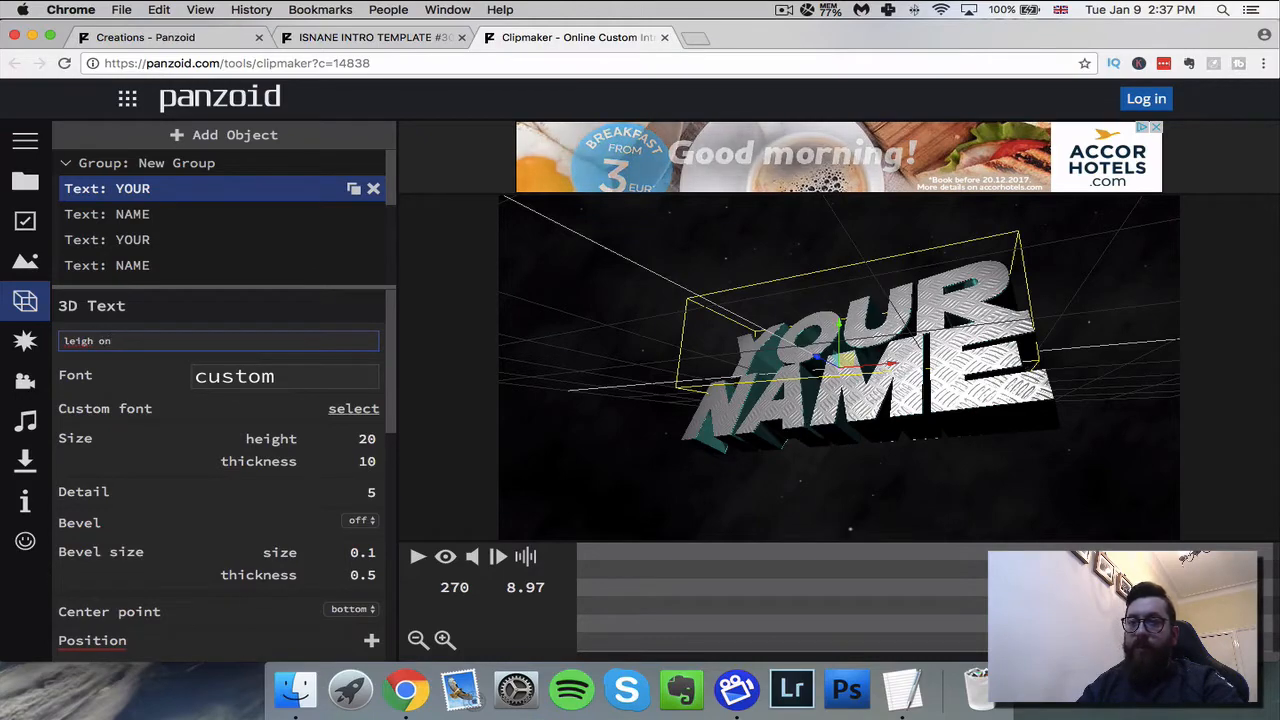
{"action": "key", "text": "Return"}
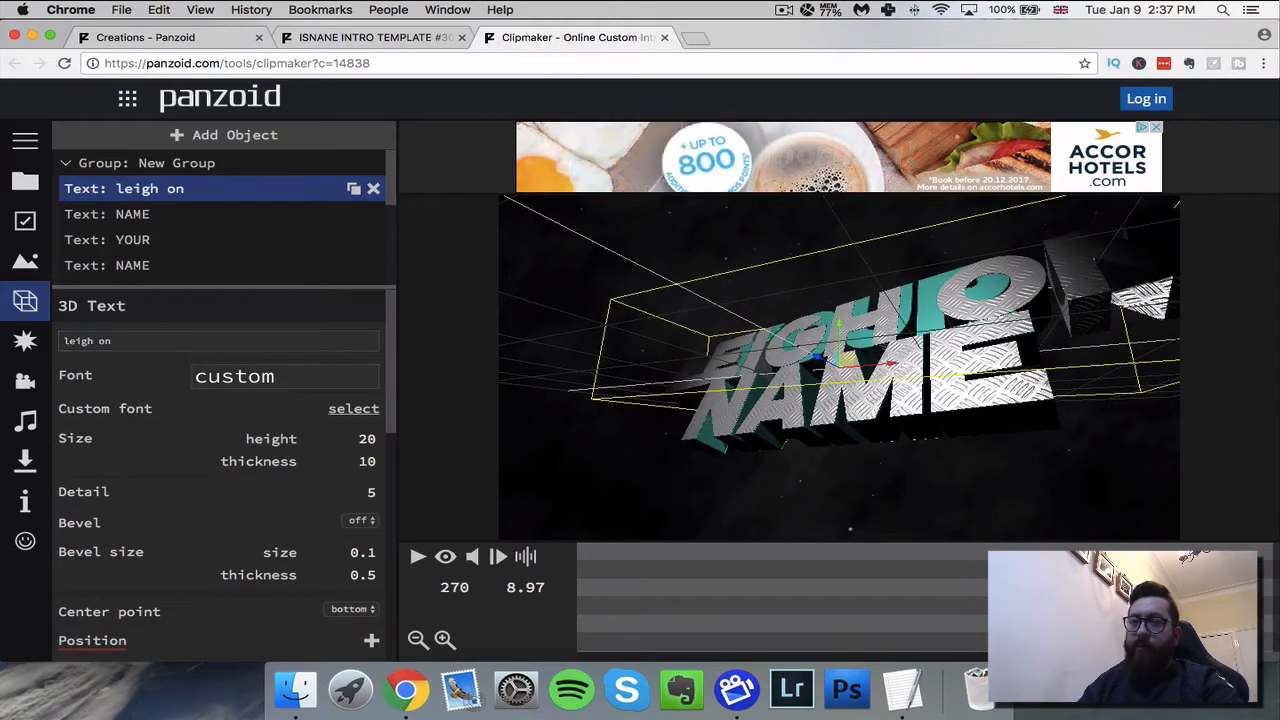
{"action": "left_click_drag", "start_coordinate": [934, 446], "coordinate": [1028, 496]}
{"action": "left_click_drag", "start_coordinate": [780, 380], "coordinate": [750, 496]}
{"action": "left_click_drag", "start_coordinate": [694, 330], "coordinate": [520, 376]}
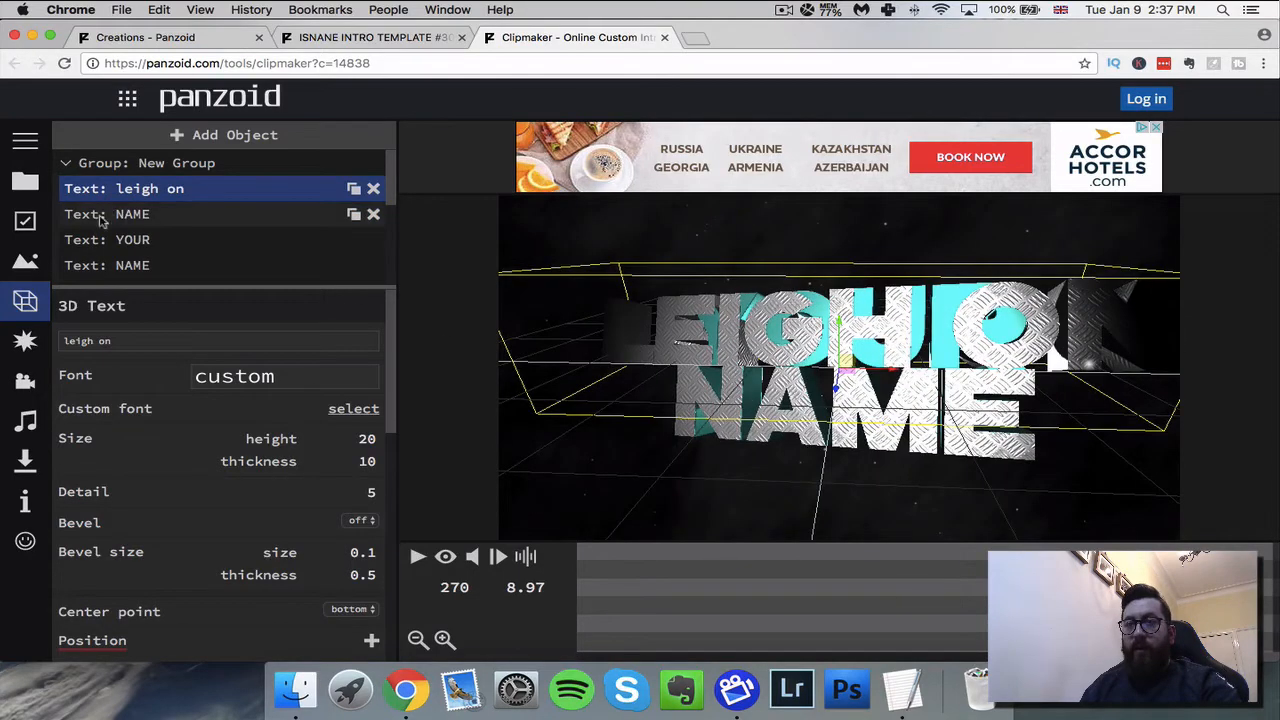
Step: Replace the wording of the first NAME 3D text object with "youtube"
{"action": "left_click", "coordinate": [150, 217]}
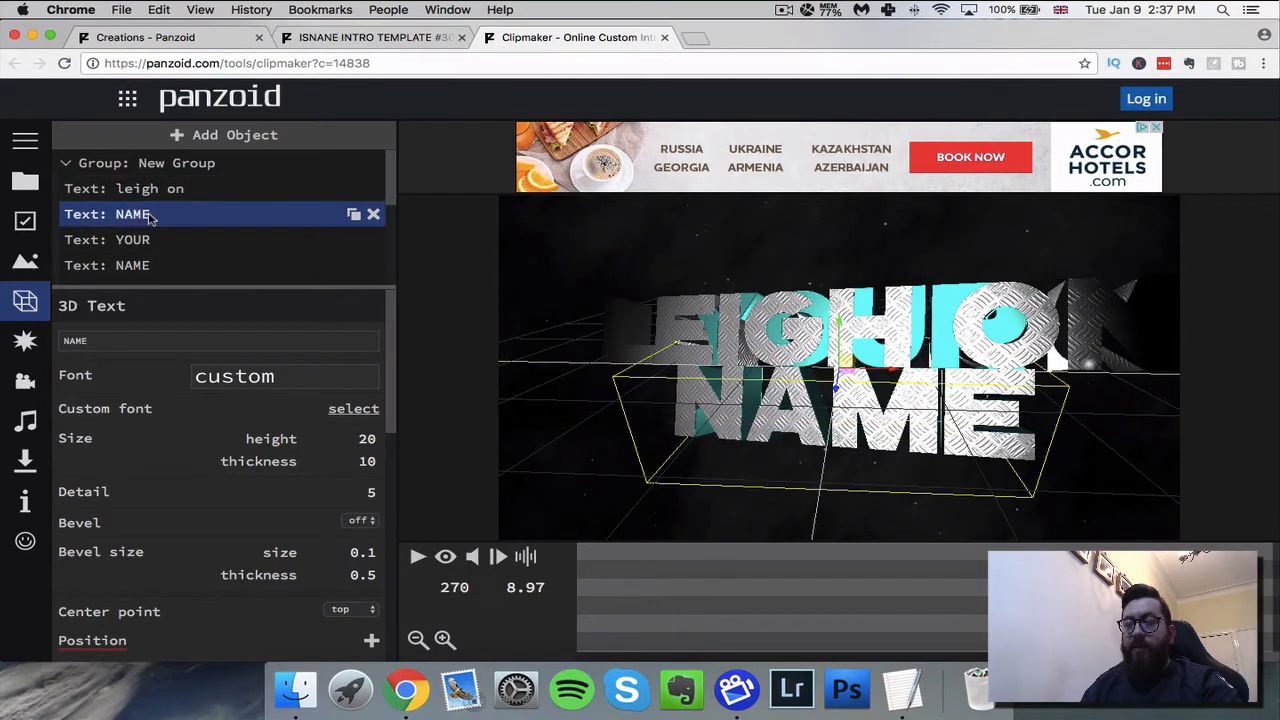
{"action": "left_click", "coordinate": [160, 341]}
{"action": "key", "text": "super+a"}
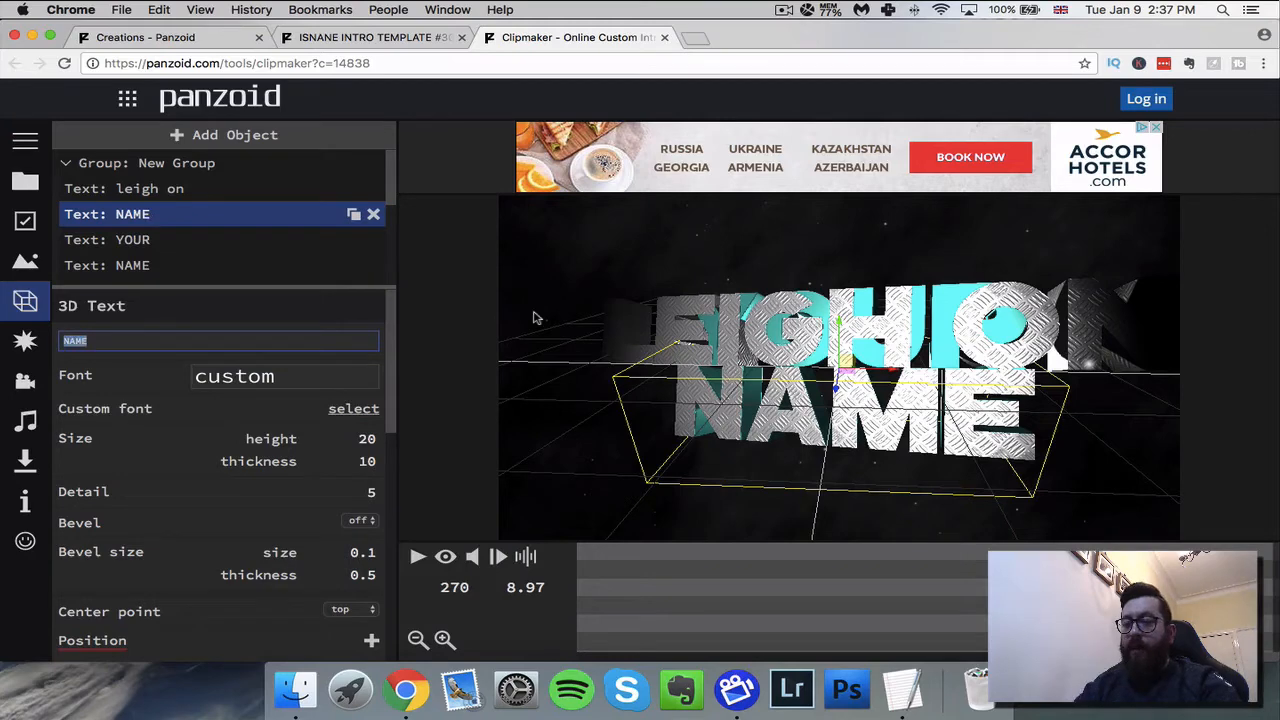
{"action": "type", "text": "youtube"}
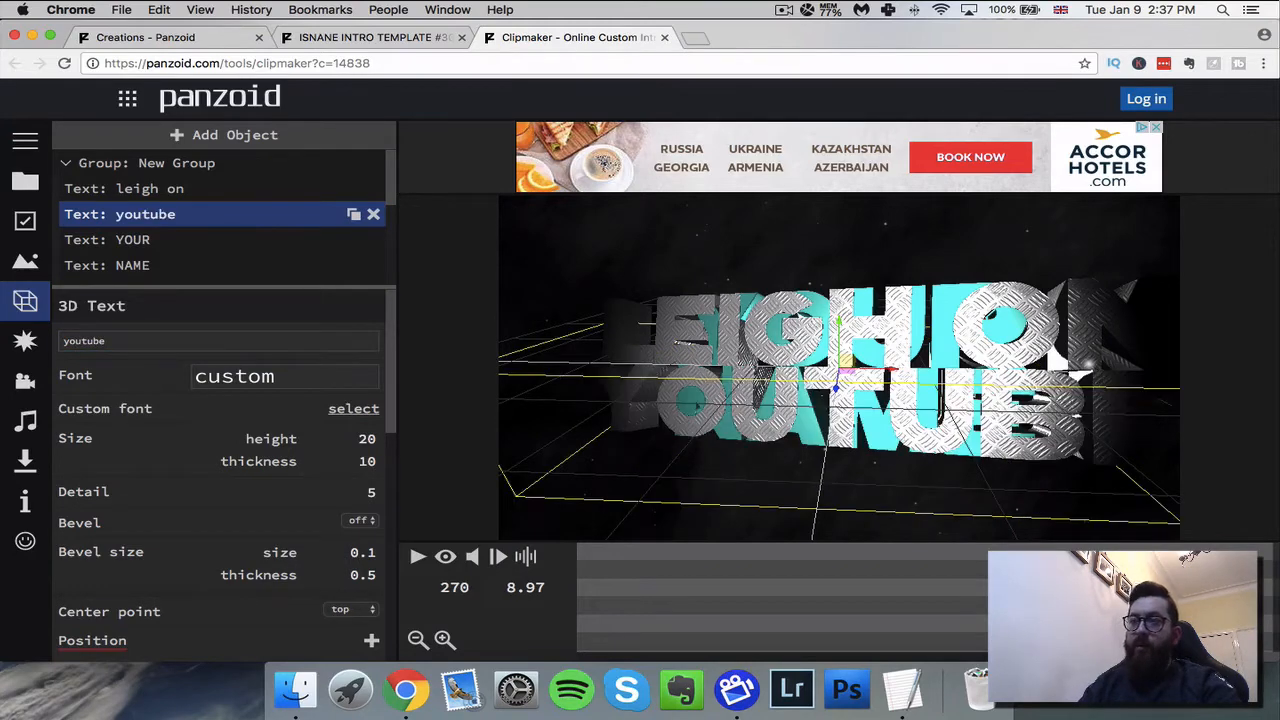
Step: Replace the wording of the remaining YOUR 3D text object with the creator's name and inspect it in the scene
{"action": "left_click", "coordinate": [143, 249]}
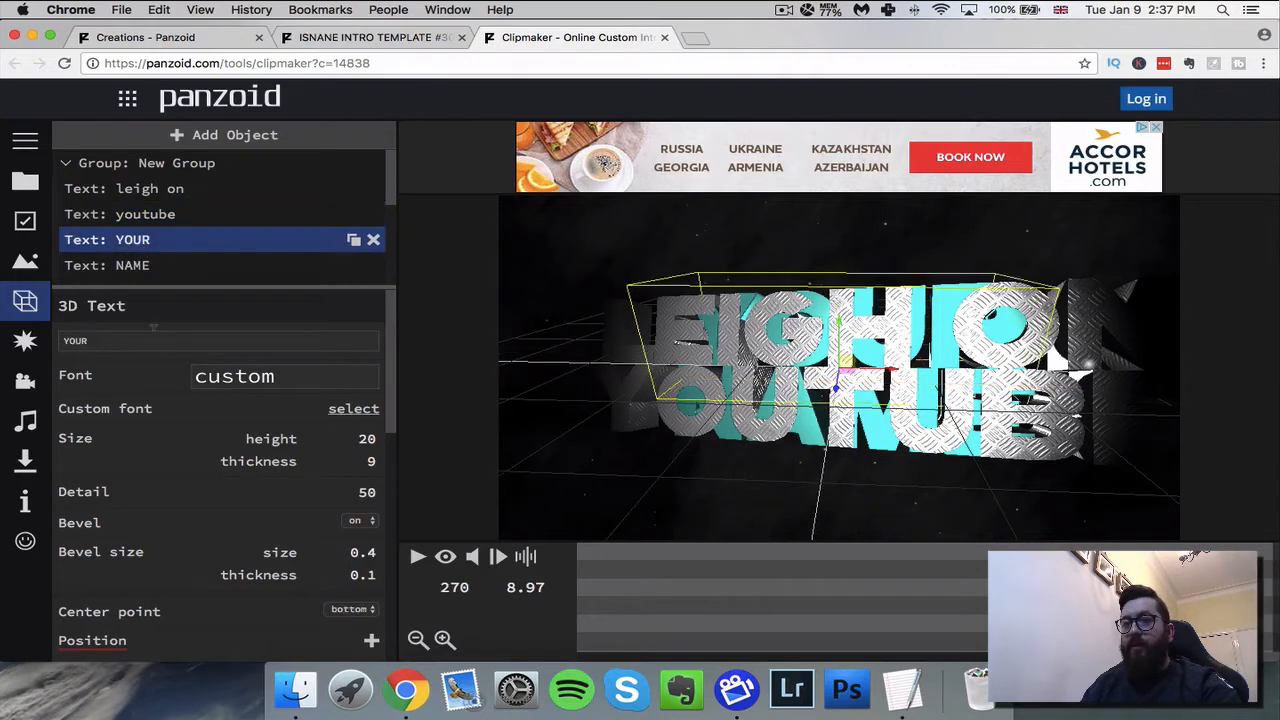
{"action": "double_click", "coordinate": [153, 332]}
{"action": "type", "text": "leigh on"}
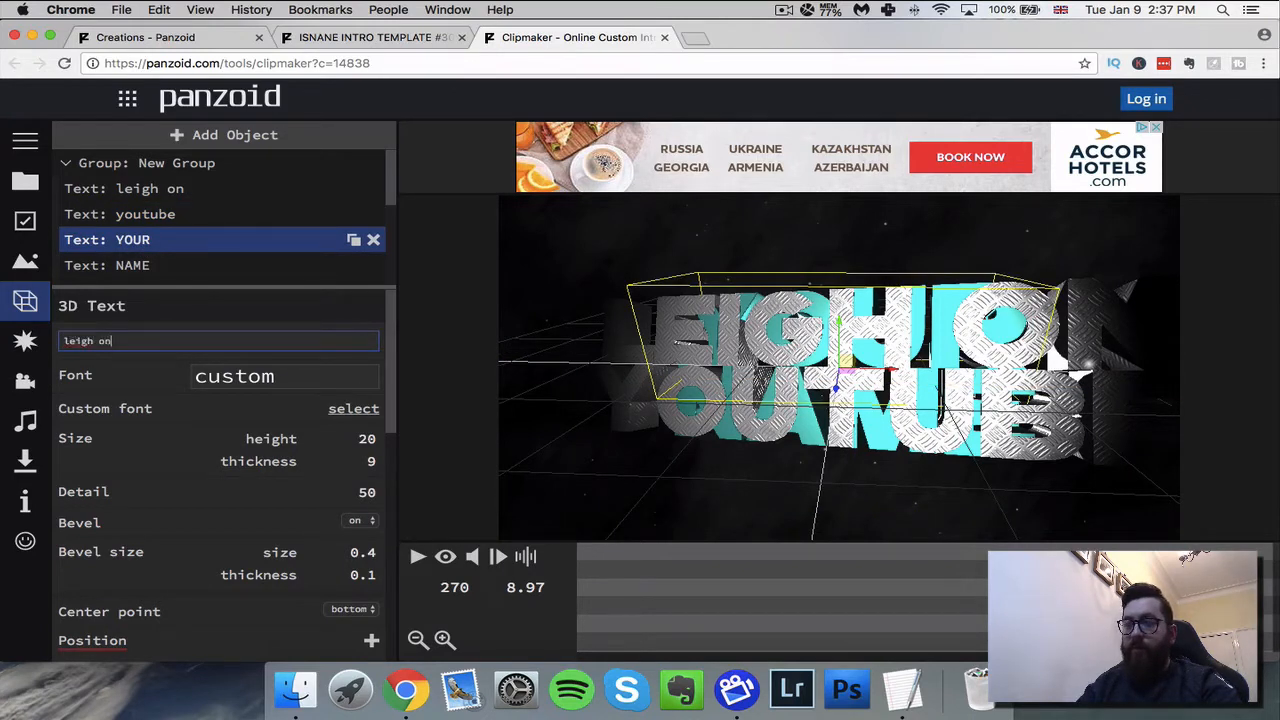
{"action": "key", "text": "Return"}
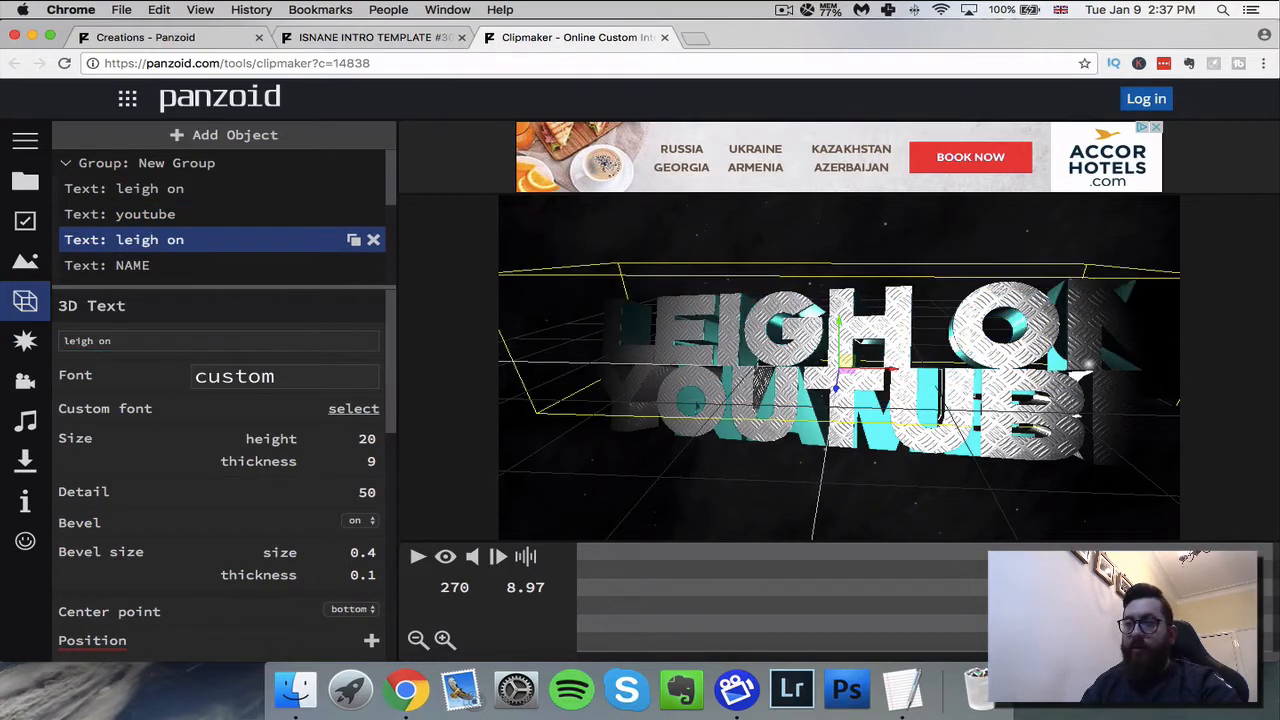
{"action": "left_click_drag", "start_coordinate": [893, 381], "coordinate": [800, 335]}
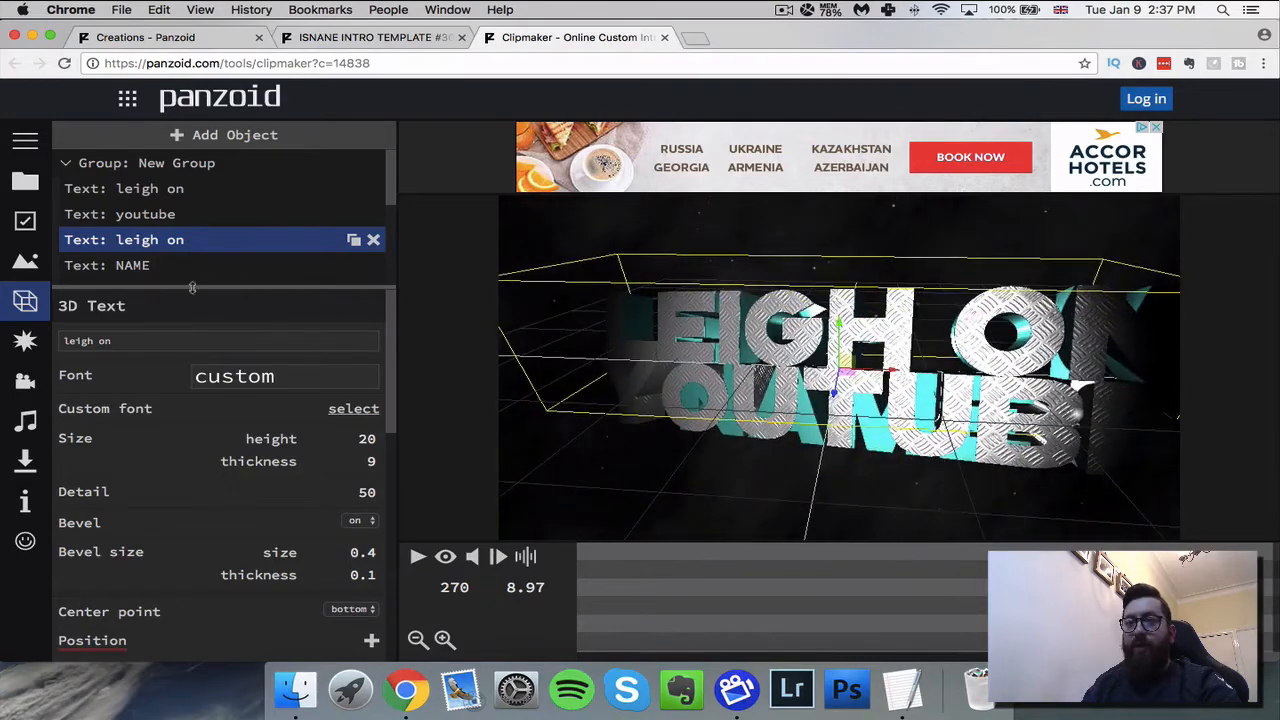
Step: Replace the wording of the remaining NAME 3D text object with "youtube" and inspect both text lines in the scene
{"action": "left_click", "coordinate": [130, 268]}
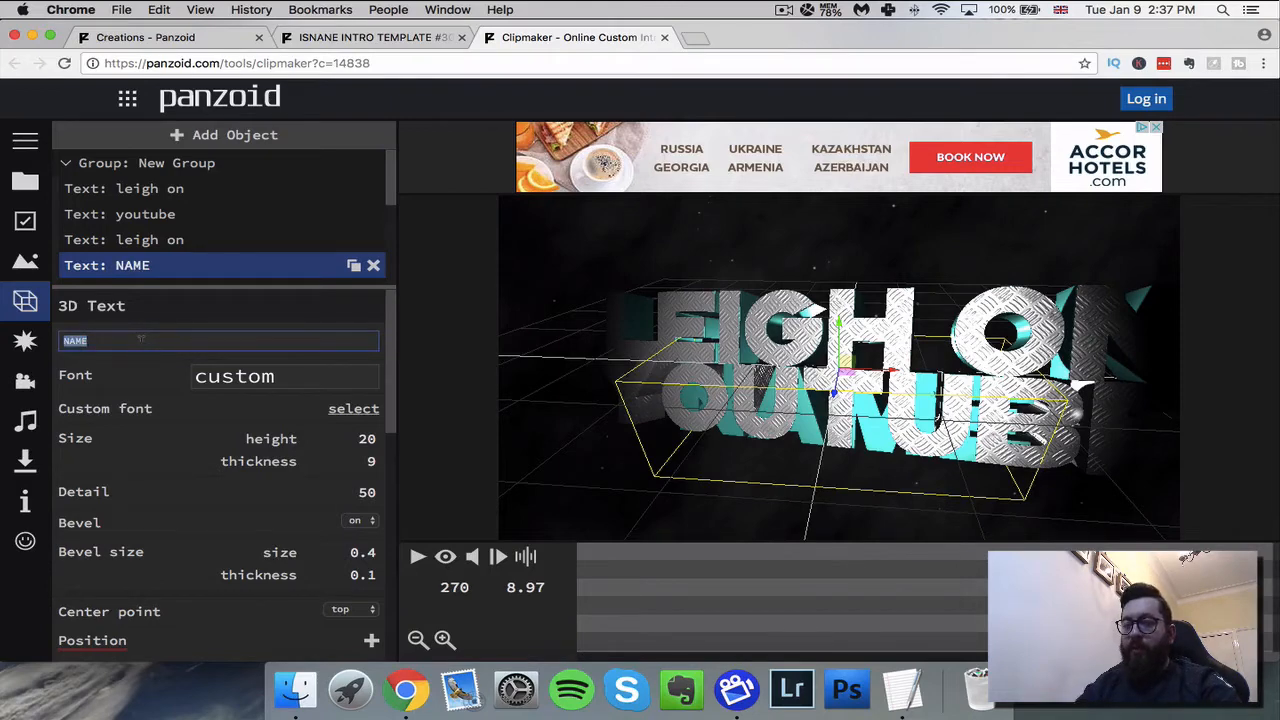
{"action": "type", "text": "youtube"}
{"action": "key", "text": "Return"}
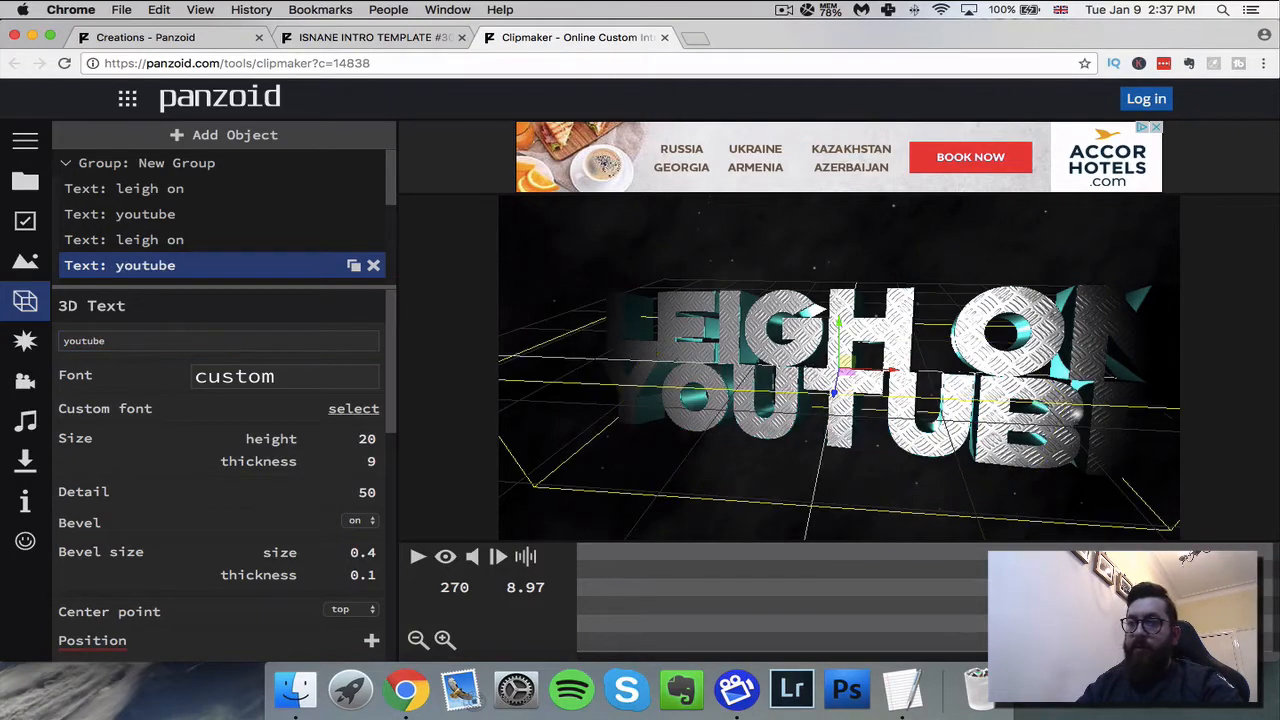
{"action": "left_click_drag", "start_coordinate": [698, 503], "coordinate": [679, 447]}
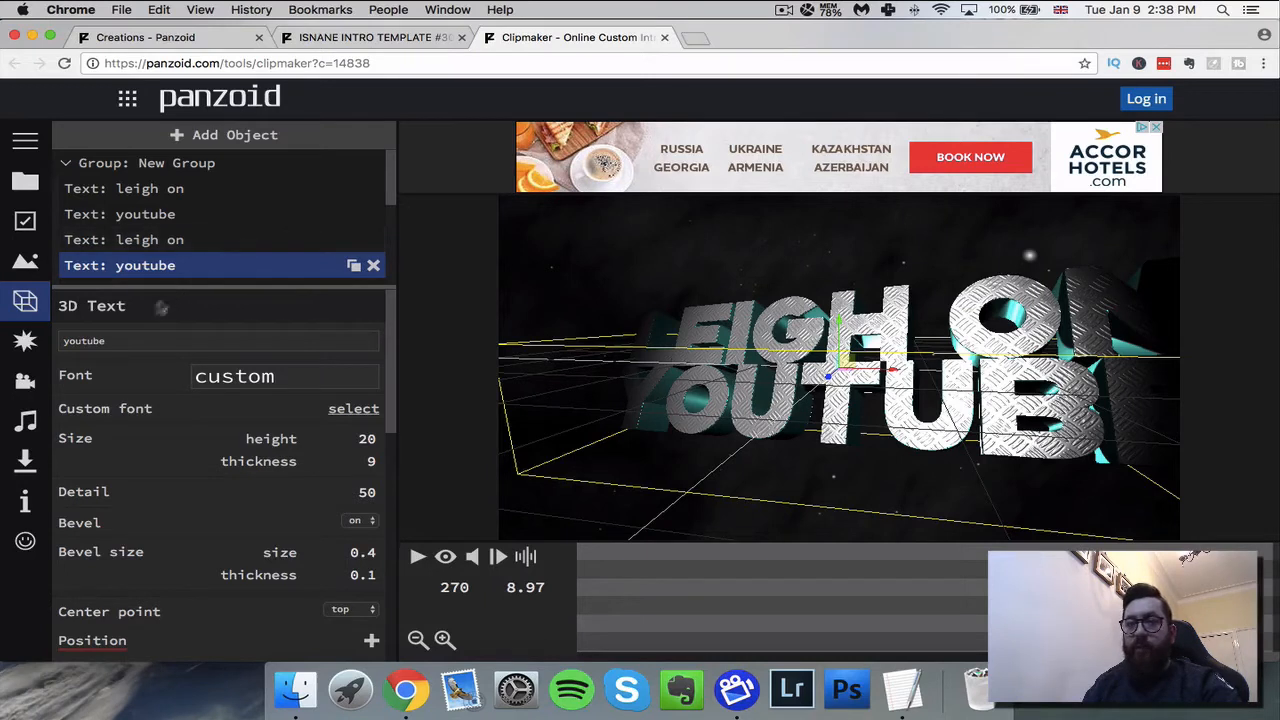
Step: Change the color of the second creator-name text object from the list to orange, #ff8000
{"action": "left_click", "coordinate": [170, 242]}
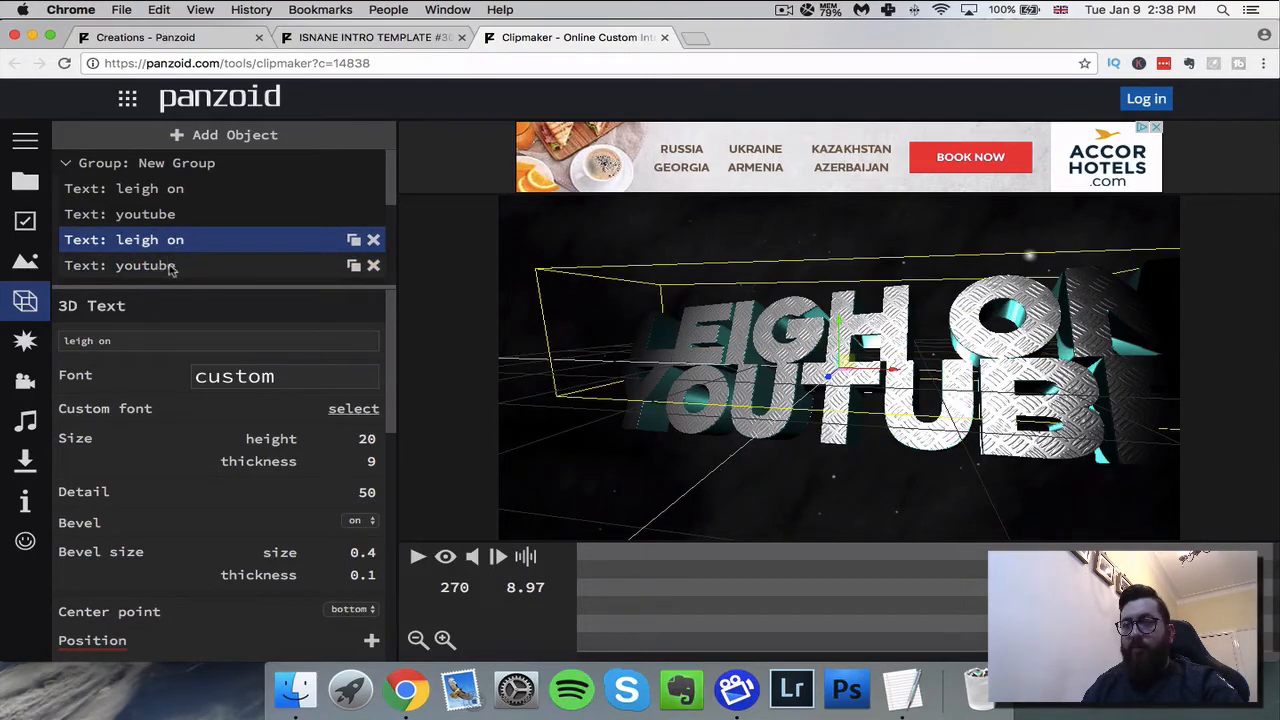
{"action": "scroll", "coordinate": [255, 450], "scroll_direction": "down", "scroll_amount": 5}
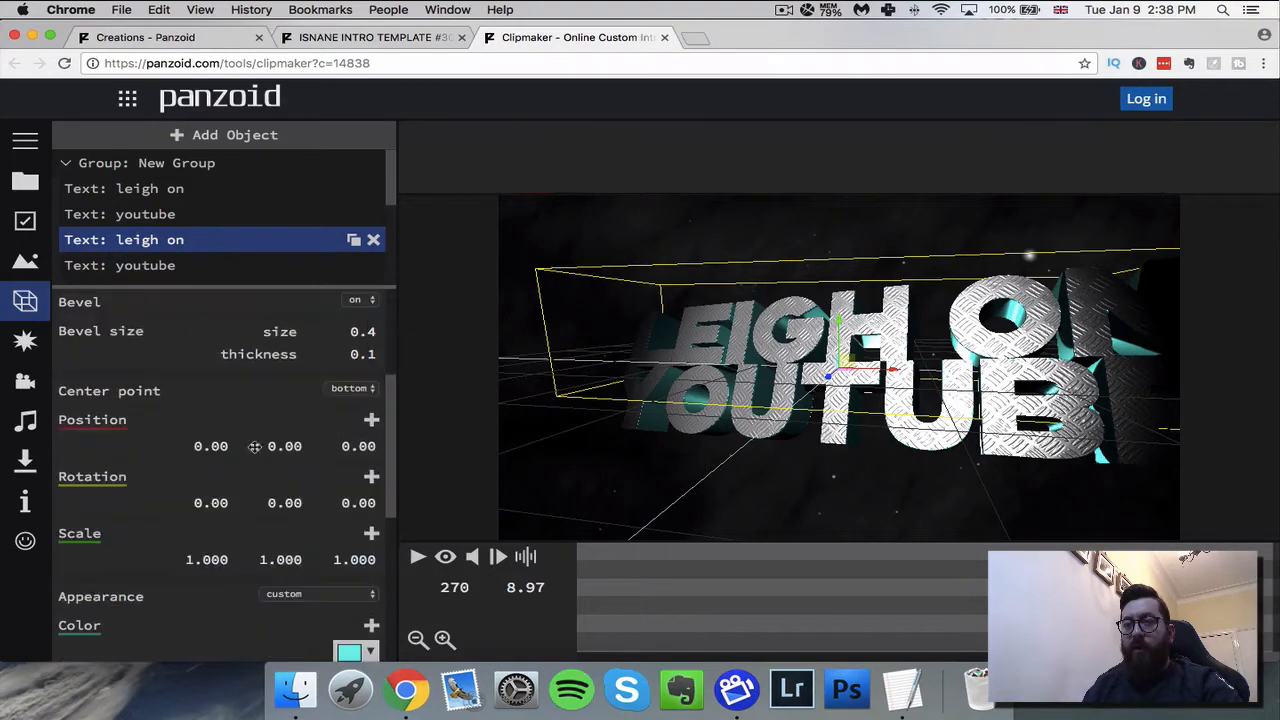
{"action": "left_click", "coordinate": [369, 625]}
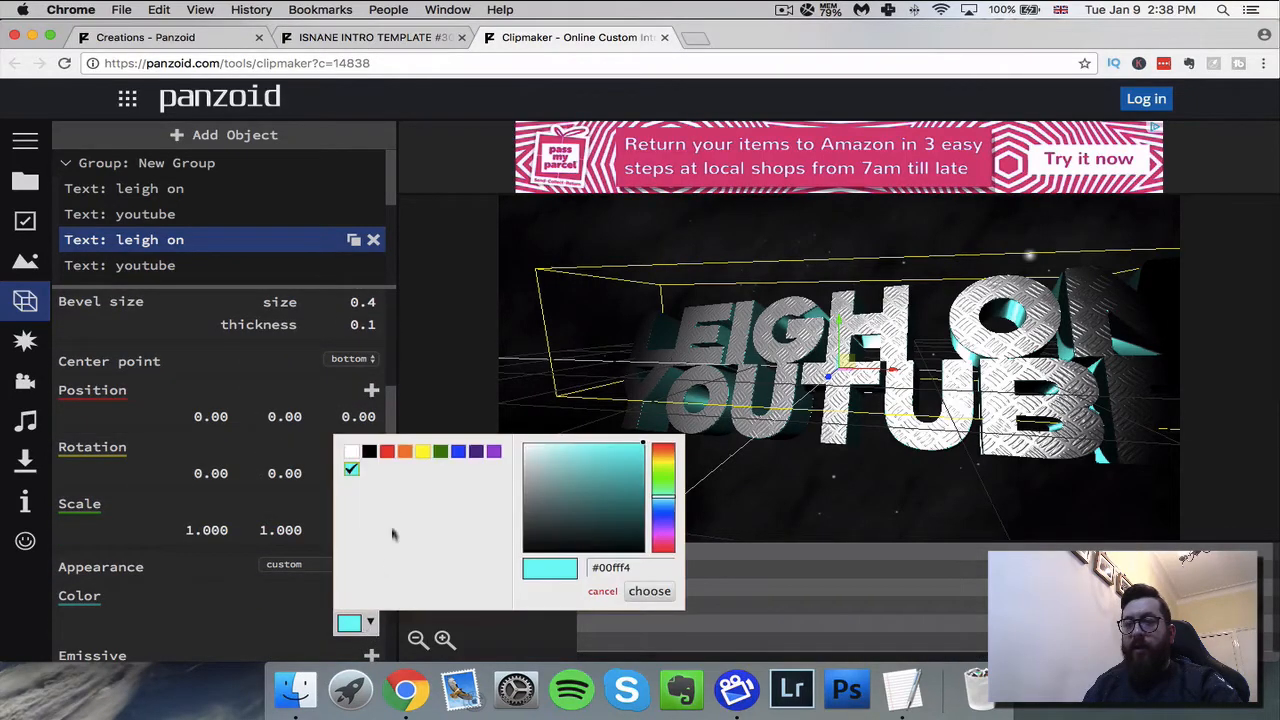
{"action": "left_click", "coordinate": [404, 452]}
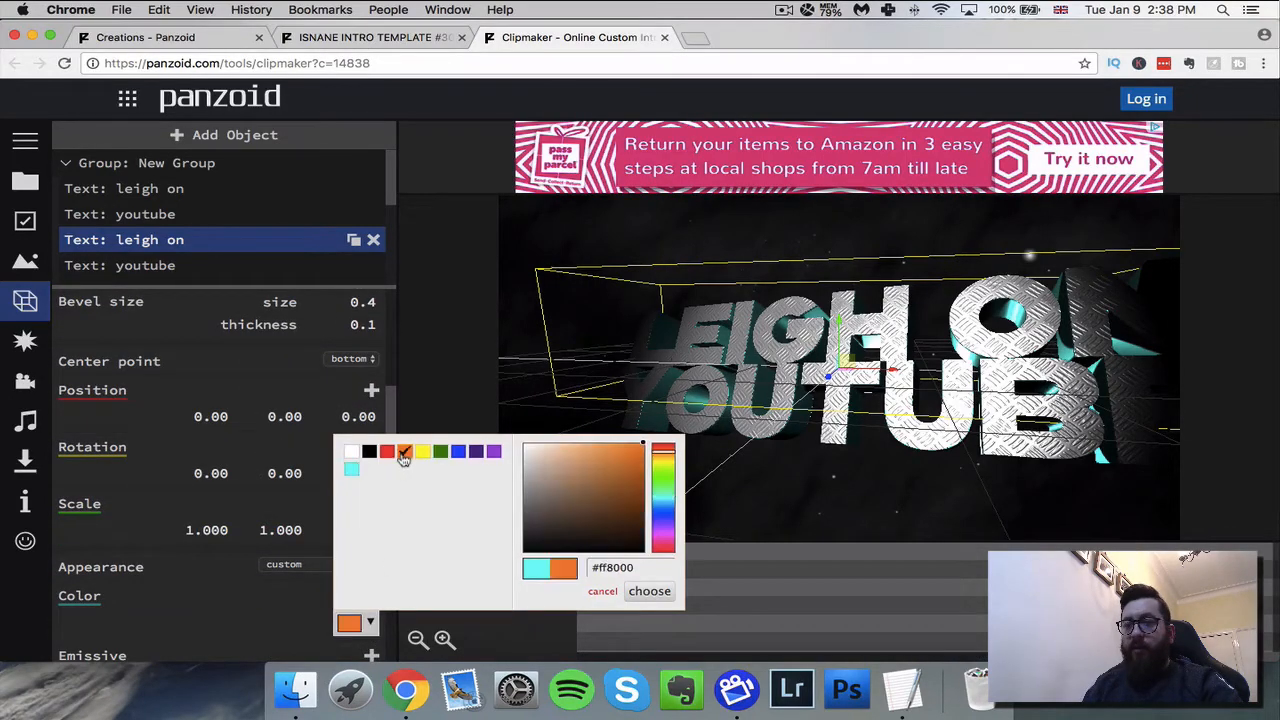
{"action": "left_click", "coordinate": [238, 594]}
Step: Change the color of the second youtube text object to the same orange swatch
{"action": "left_click", "coordinate": [186, 267]}
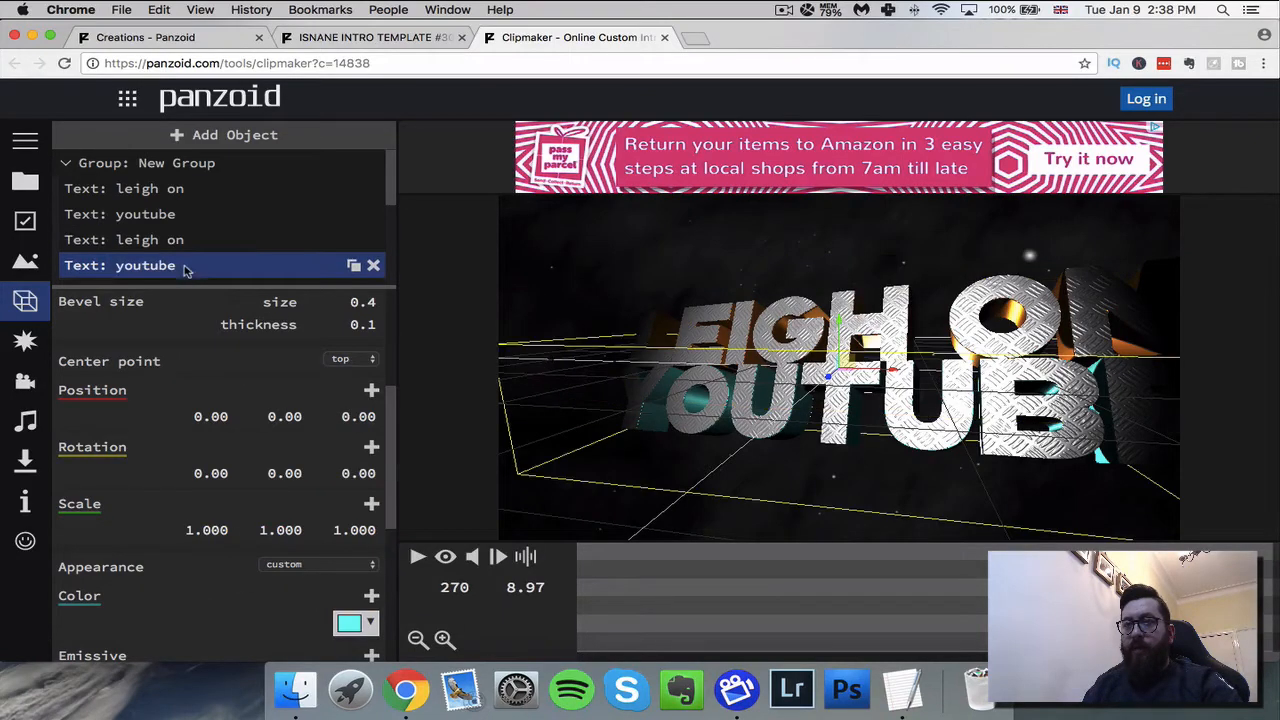
{"action": "left_click", "coordinate": [339, 622]}
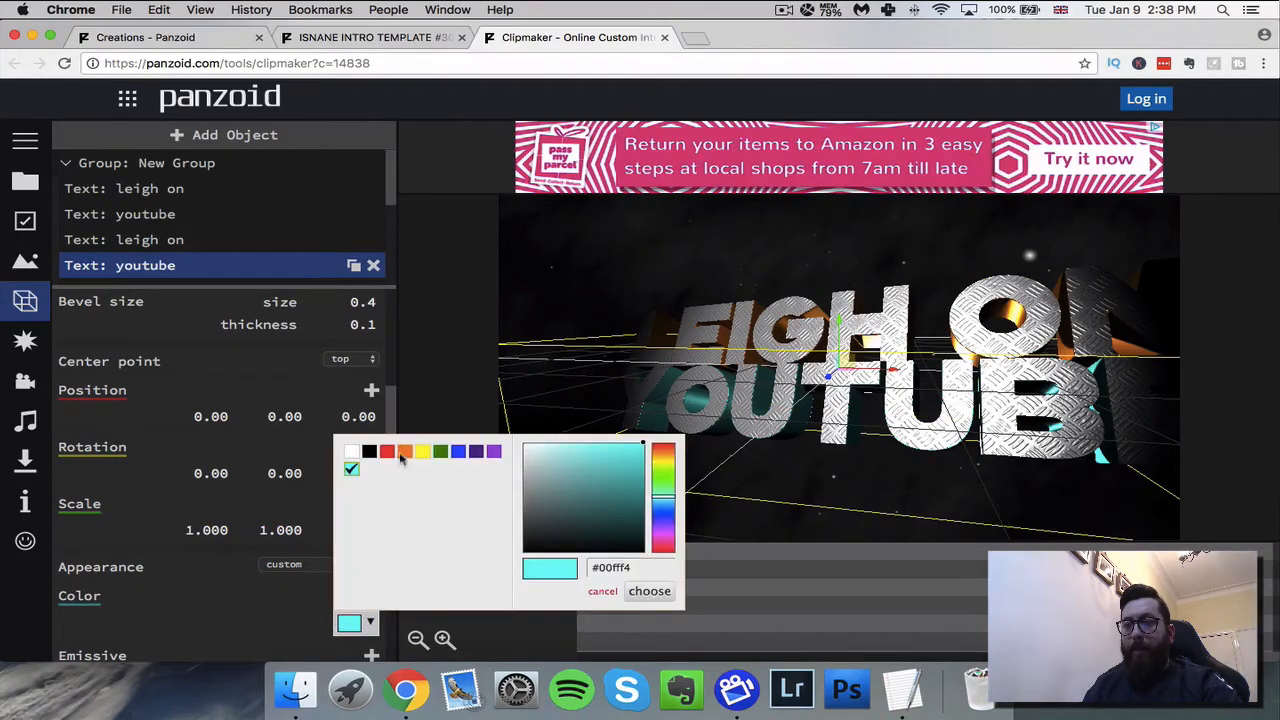
{"action": "left_click", "coordinate": [404, 452]}
{"action": "left_click", "coordinate": [254, 632]}
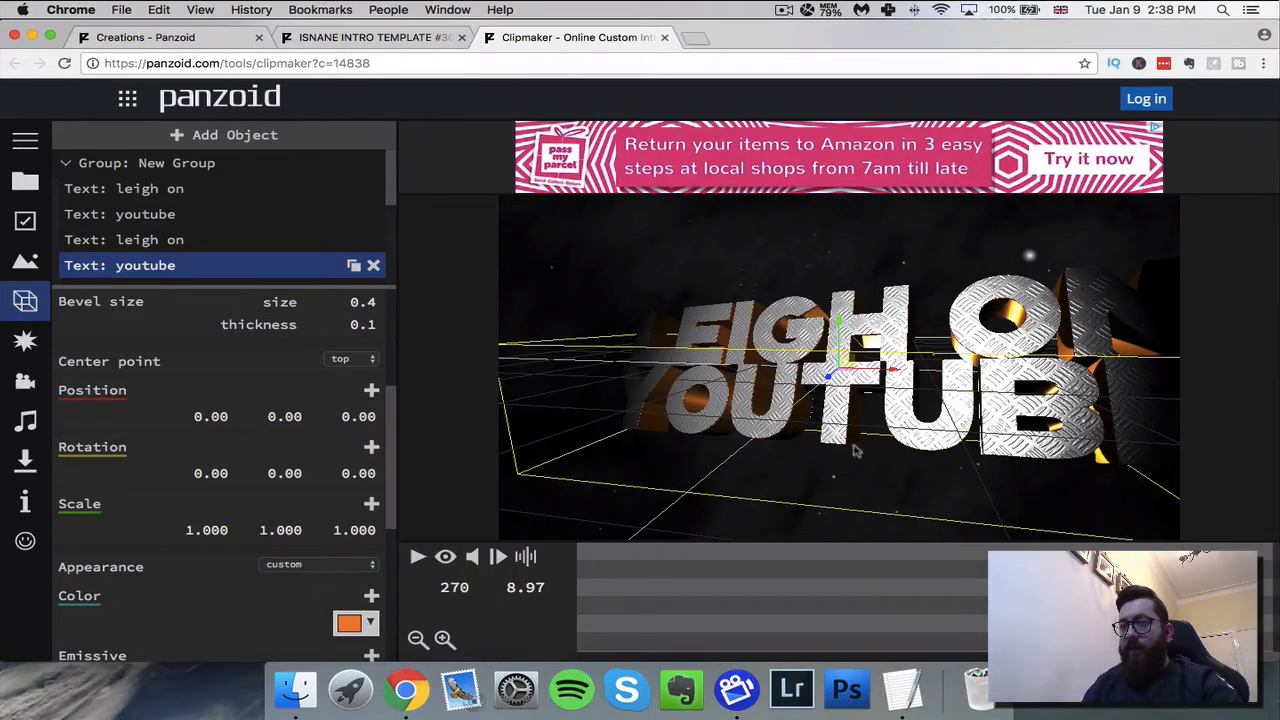
Step: Preview the intro with its effects rendered, pause it, and return to the editing view
{"action": "left_click", "coordinate": [445, 557]}
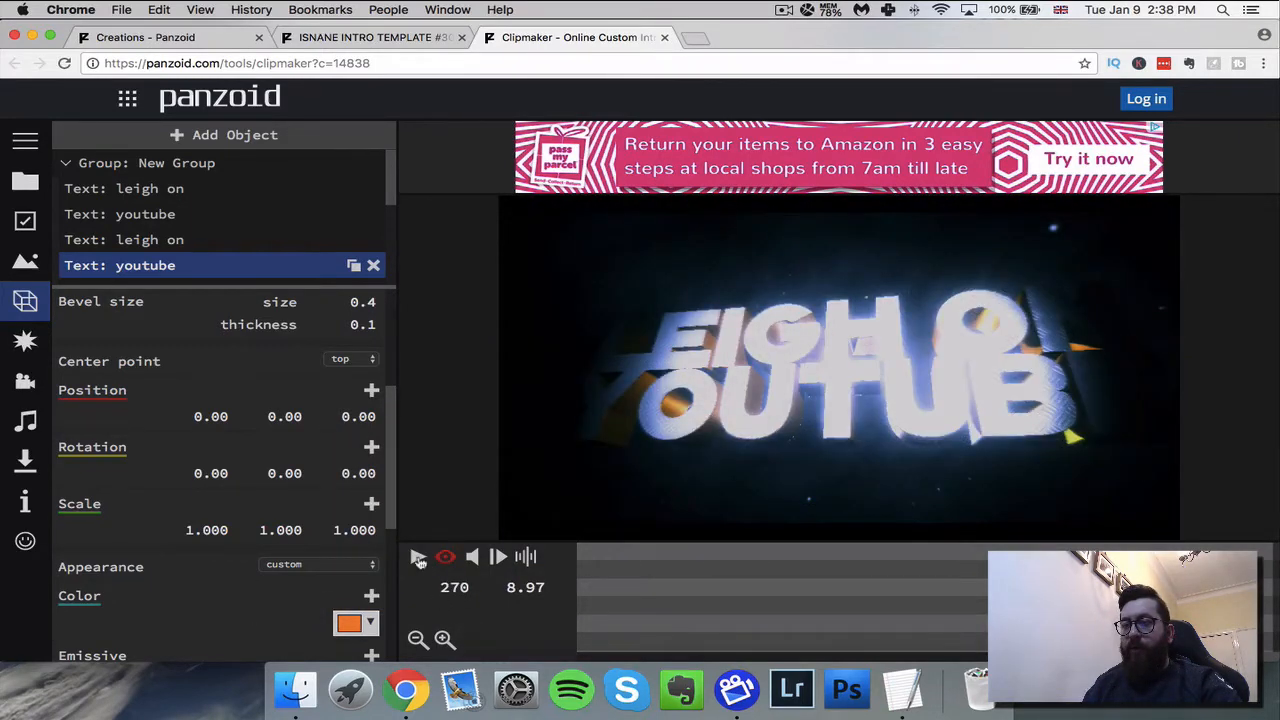
{"action": "left_click", "coordinate": [418, 558]}
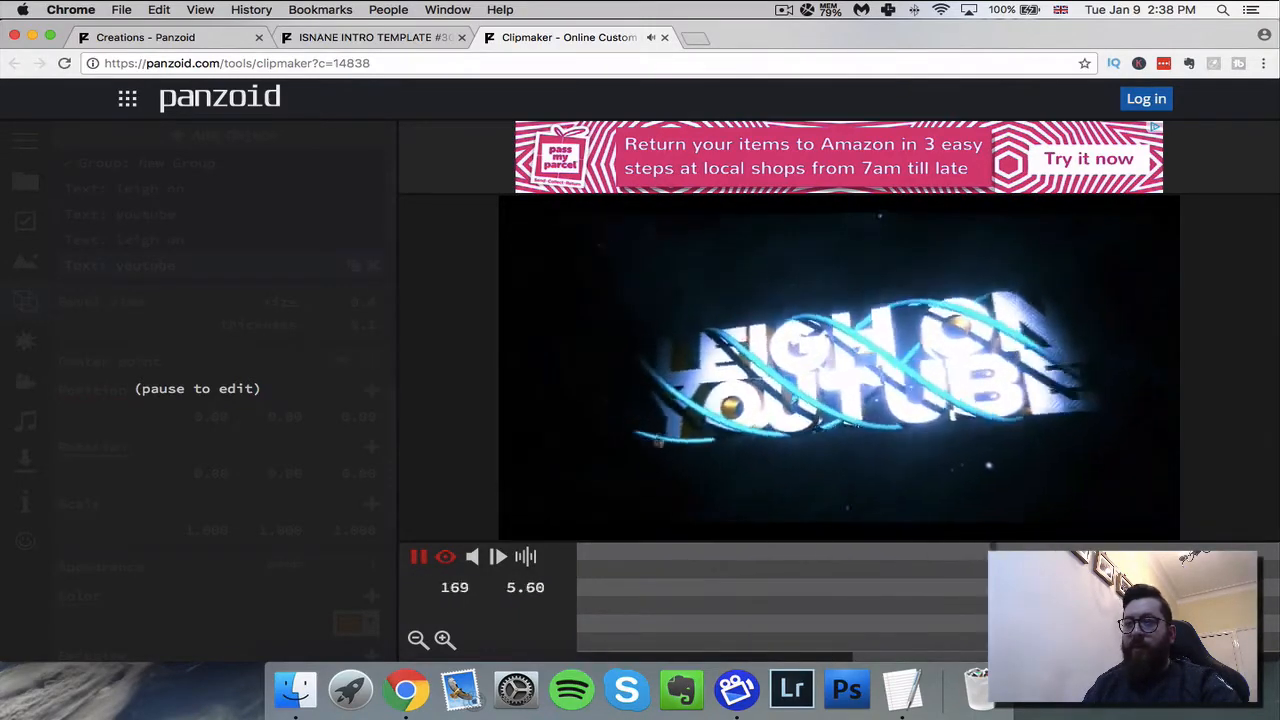
{"action": "left_click", "coordinate": [419, 557]}
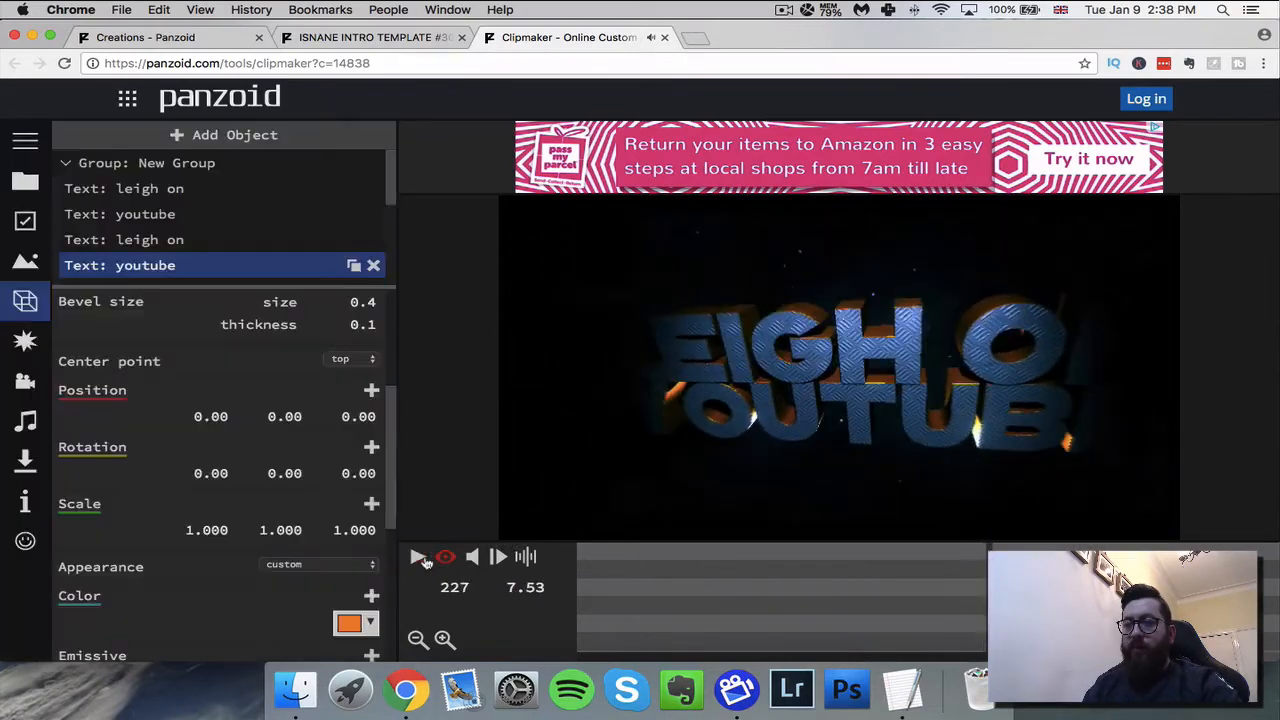
{"action": "left_click", "coordinate": [445, 558]}
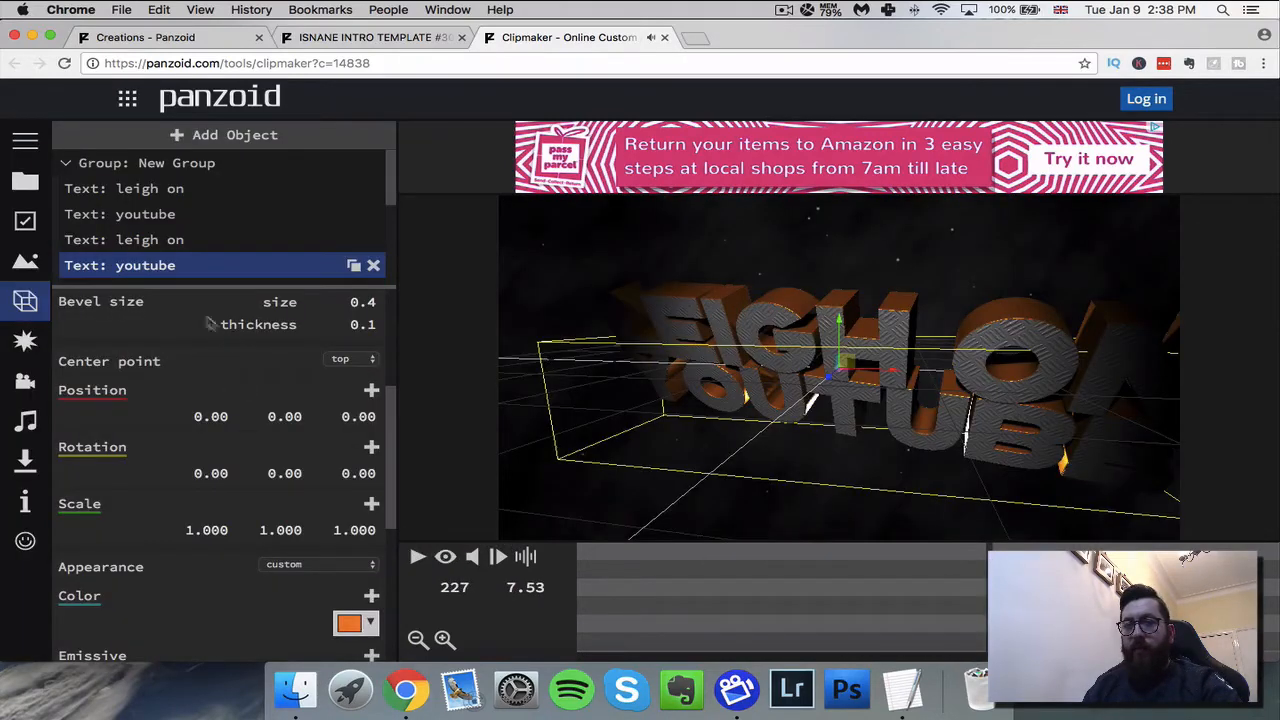
Step: Set the size height of the first creator-name text and the first youtube text to 15
{"action": "left_click", "coordinate": [189, 192]}
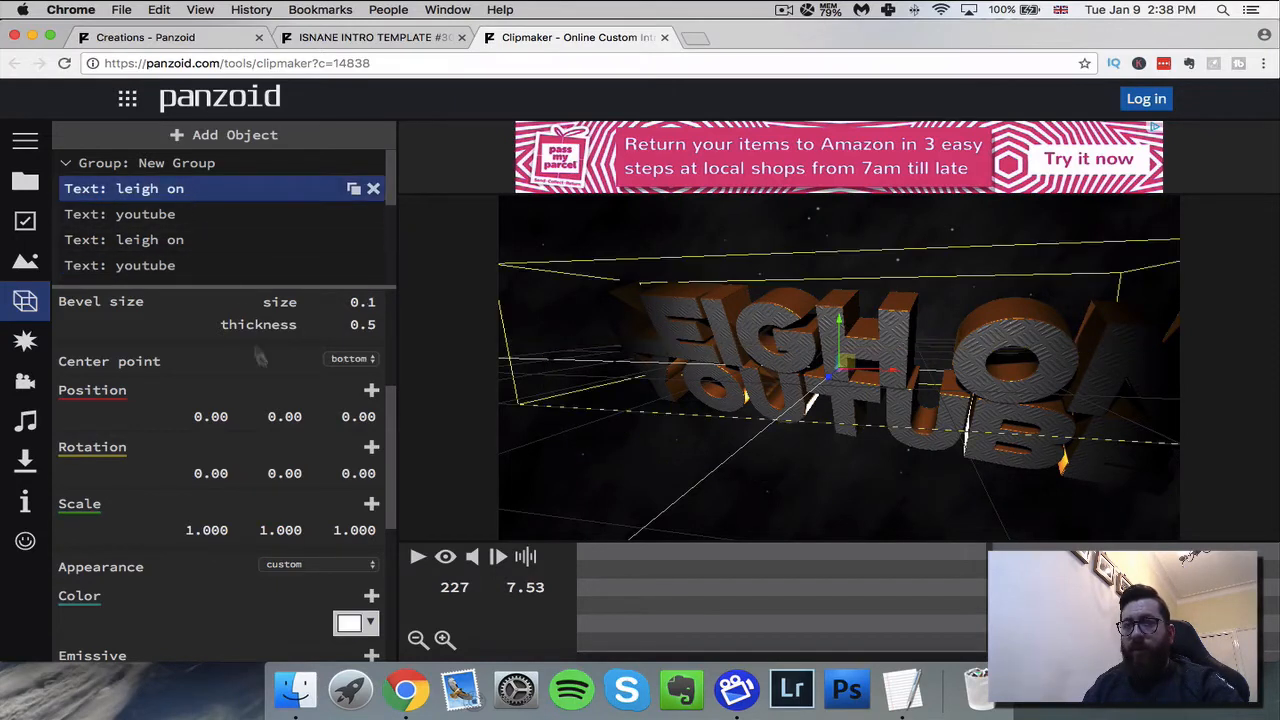
{"action": "scroll", "coordinate": [201, 473], "scroll_direction": "up", "scroll_amount": 3}
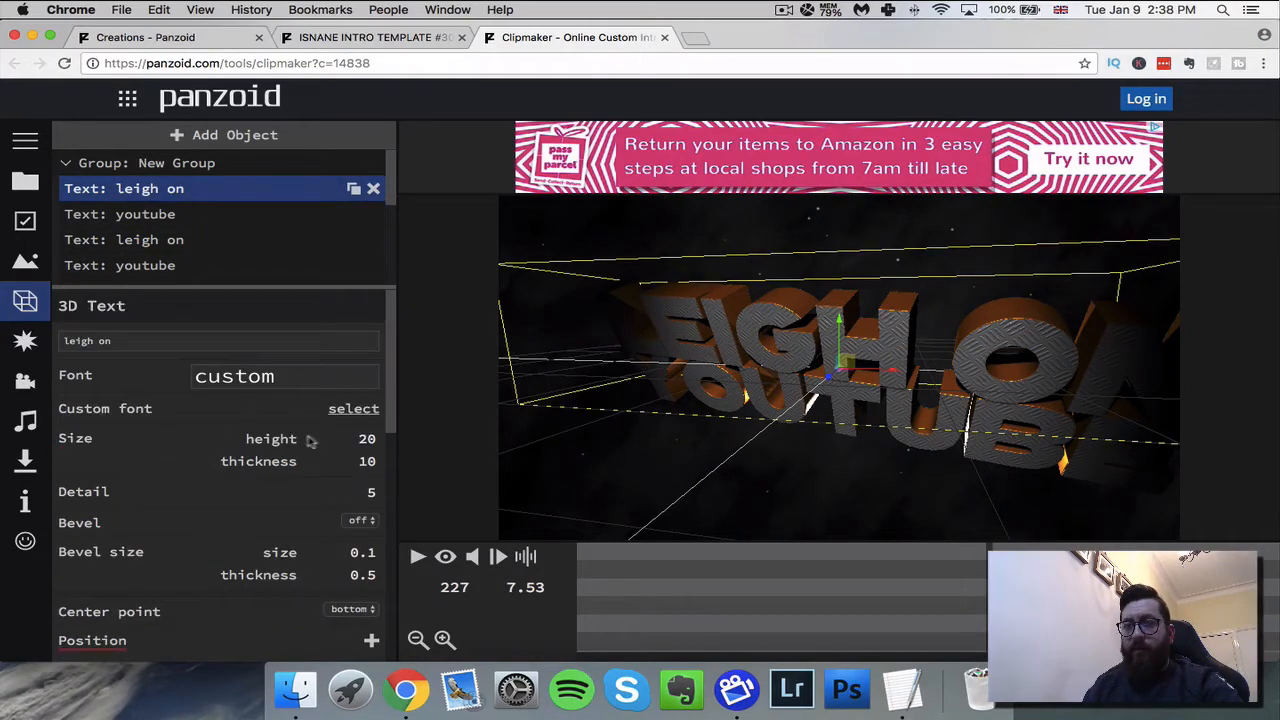
{"action": "left_click", "coordinate": [367, 440]}
{"action": "type", "text": "15"}
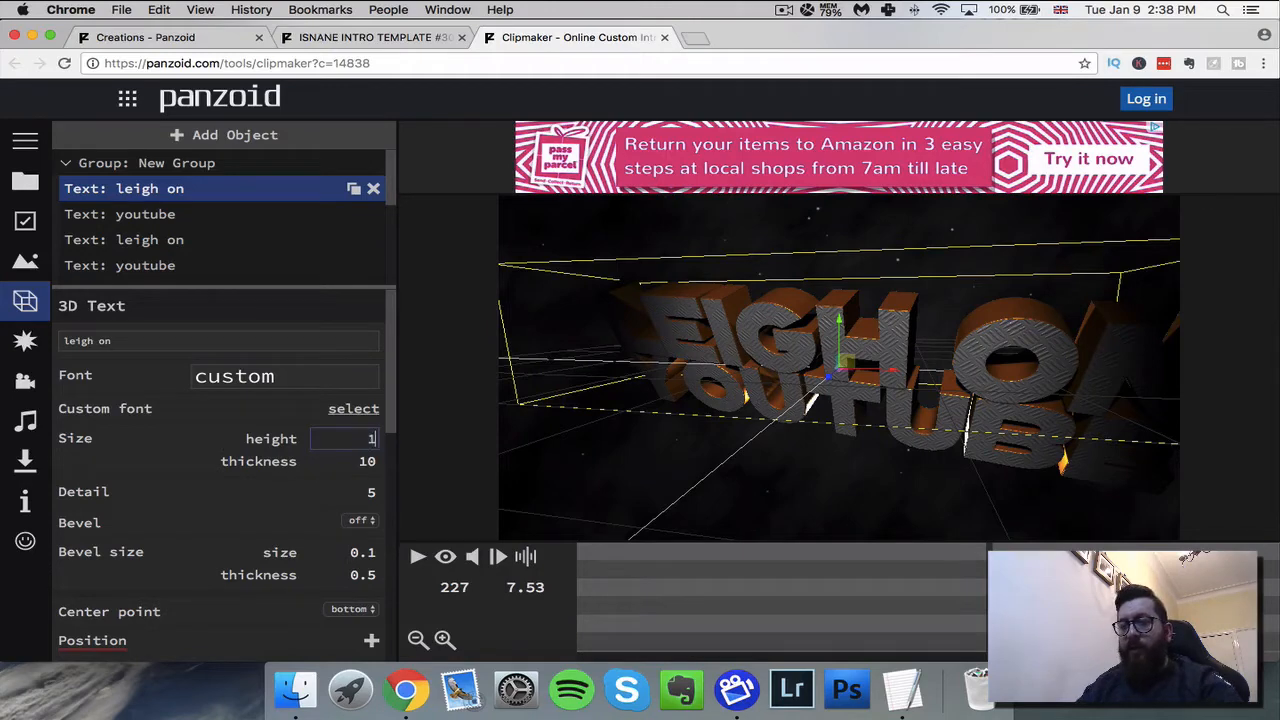
{"action": "key", "text": "Return"}
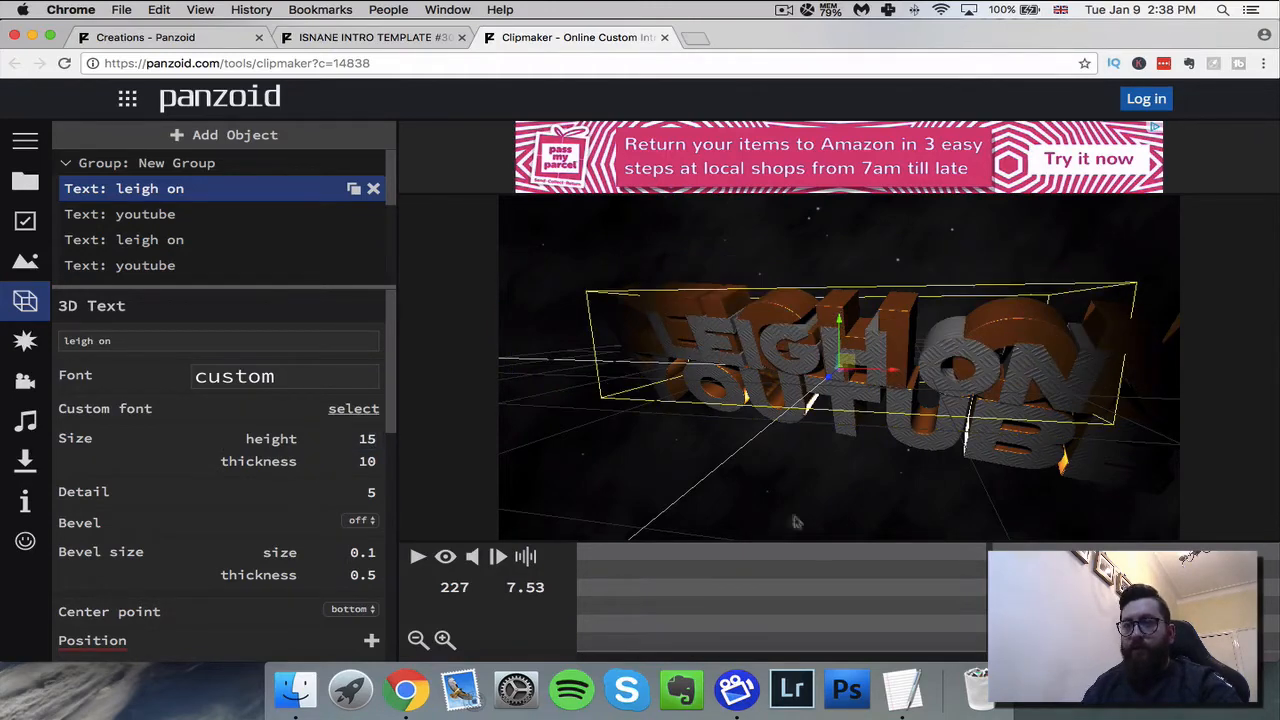
{"action": "left_click", "coordinate": [240, 214]}
{"action": "left_click", "coordinate": [362, 439]}
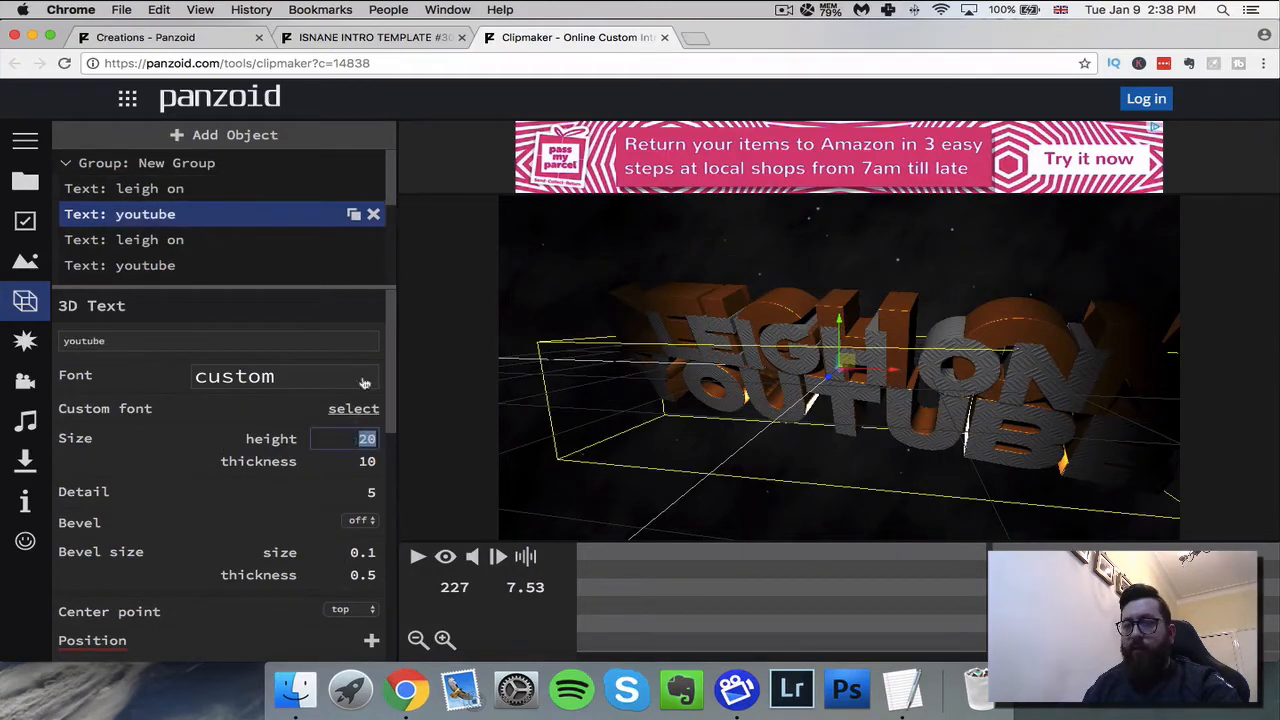
{"action": "type", "text": "15"}
{"action": "key", "text": "Return"}
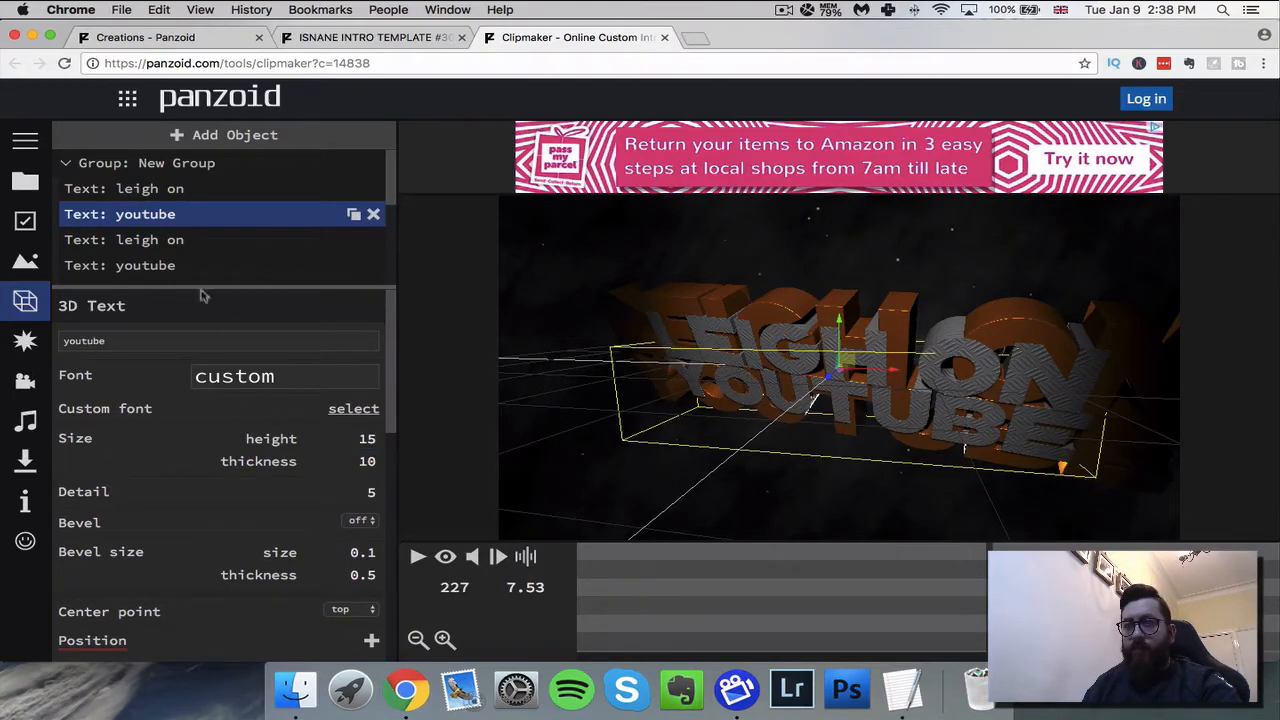
Step: Set the size height of the orange second creator-name text and the orange second youtube text to 15
{"action": "left_click", "coordinate": [186, 241]}
{"action": "left_click", "coordinate": [343, 438]}
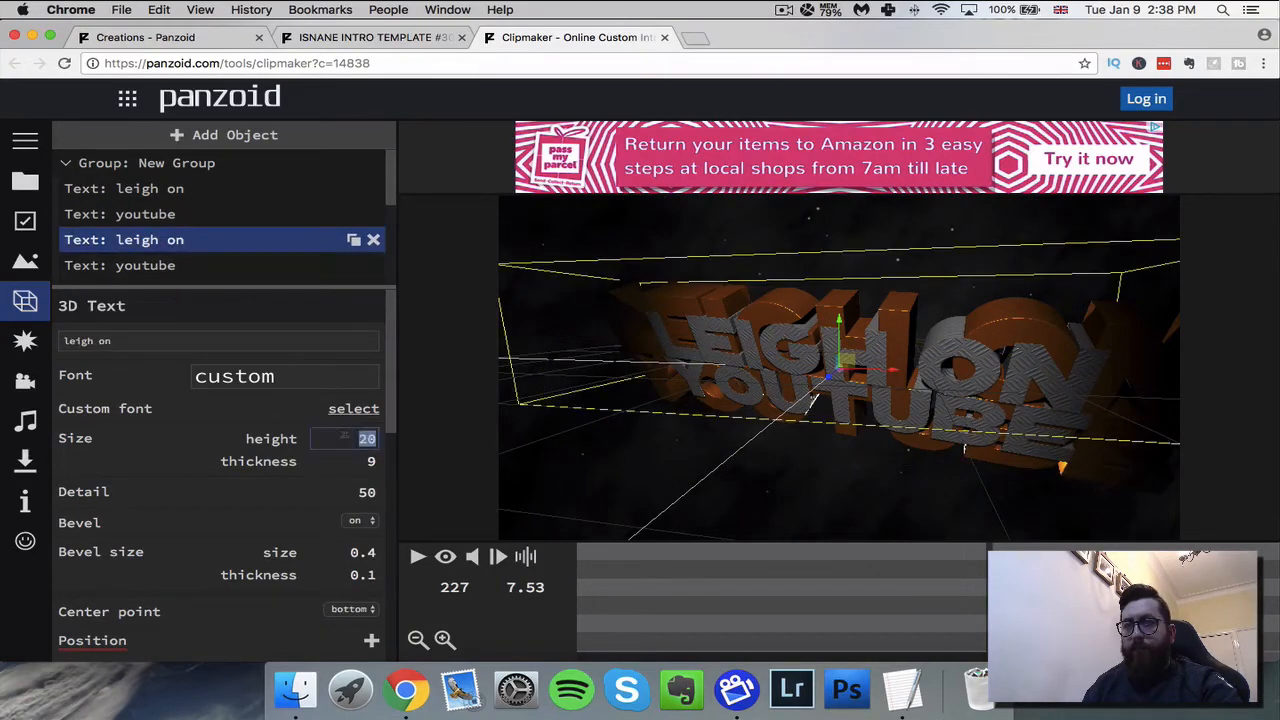
{"action": "type", "text": "15"}
{"action": "key", "text": "Return"}
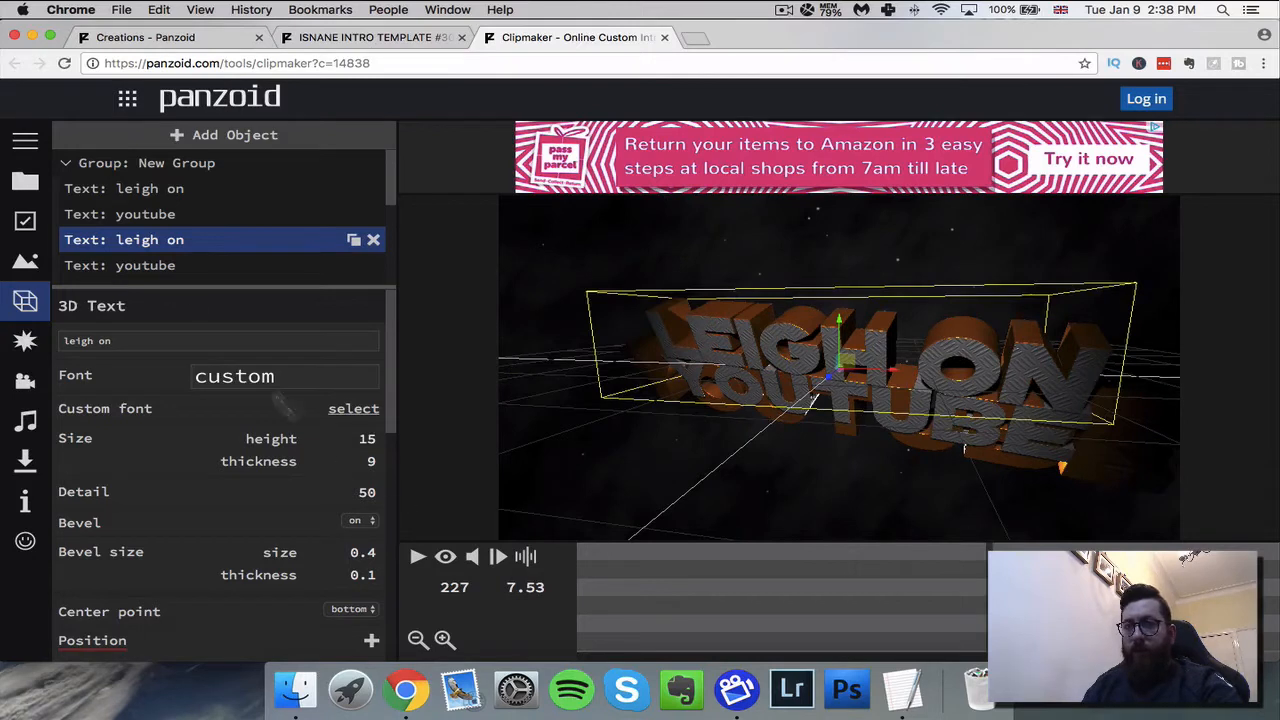
{"action": "left_click", "coordinate": [170, 268]}
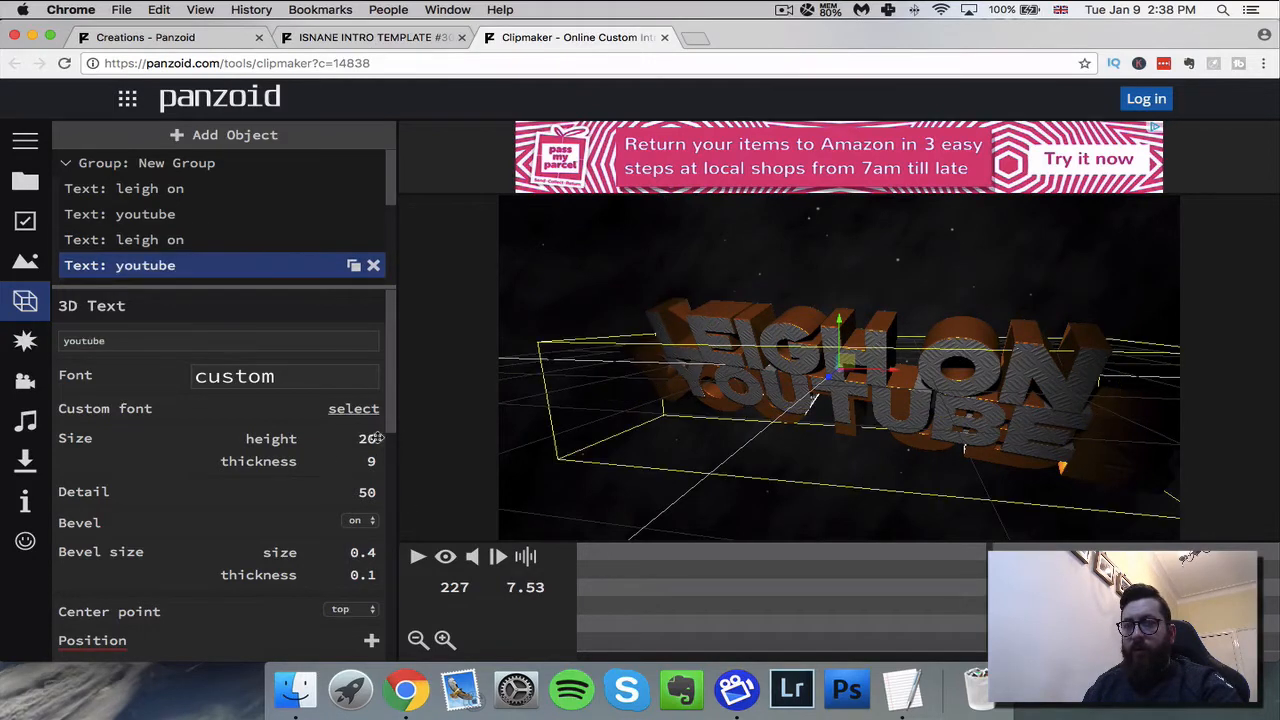
{"action": "left_click", "coordinate": [376, 438]}
{"action": "type", "text": "15"}
{"action": "key", "text": "Return"}
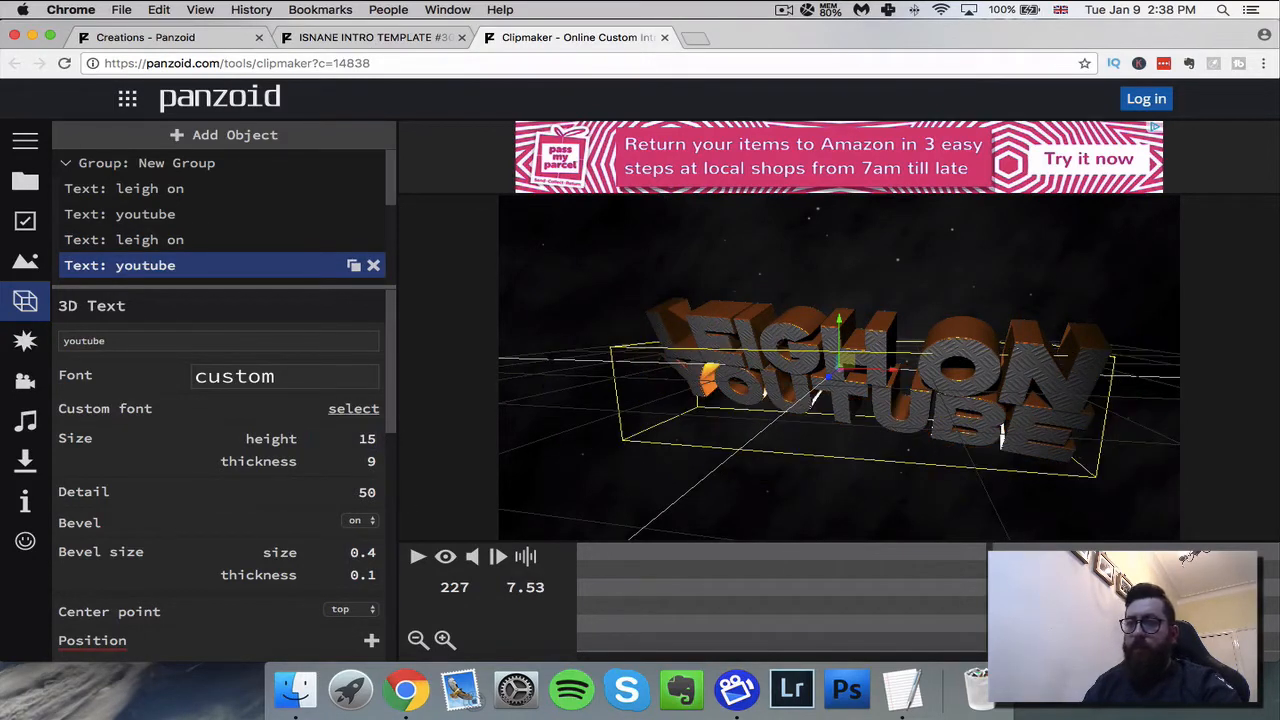
Step: Preview the resized text with the effects rendered and pause the playback near the end
{"action": "left_click", "coordinate": [446, 558]}
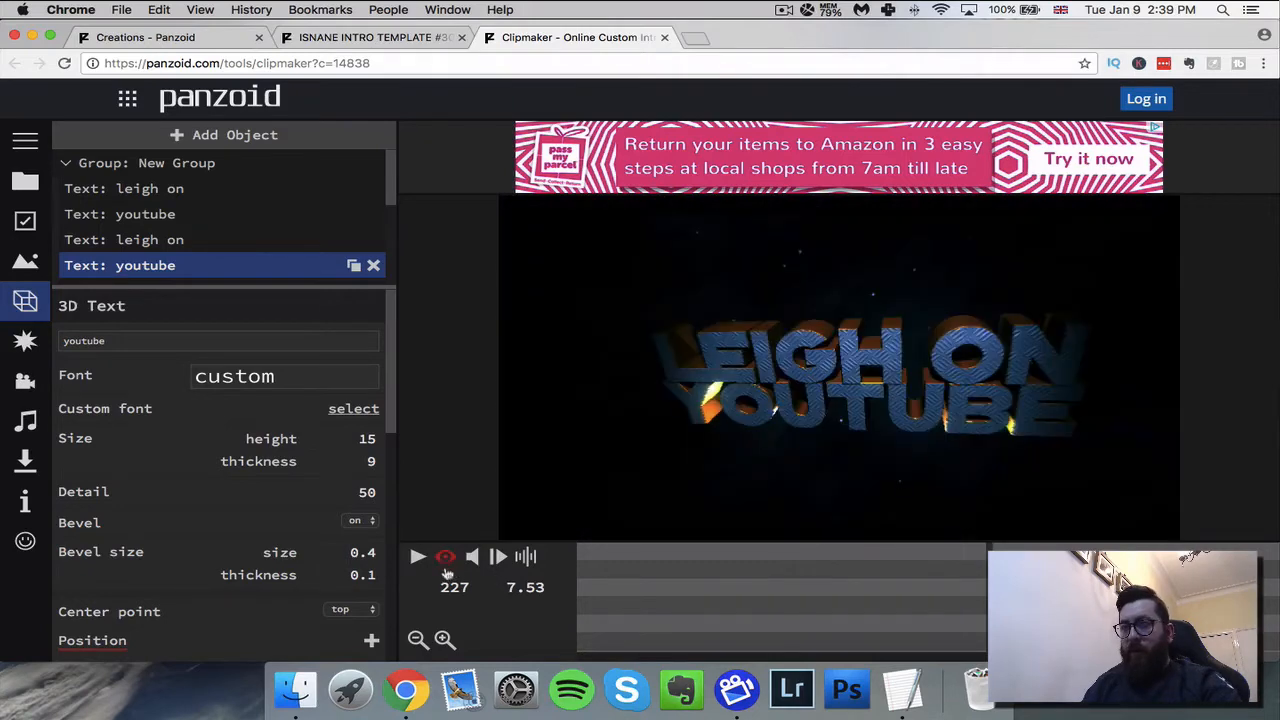
{"action": "left_click", "coordinate": [418, 566]}
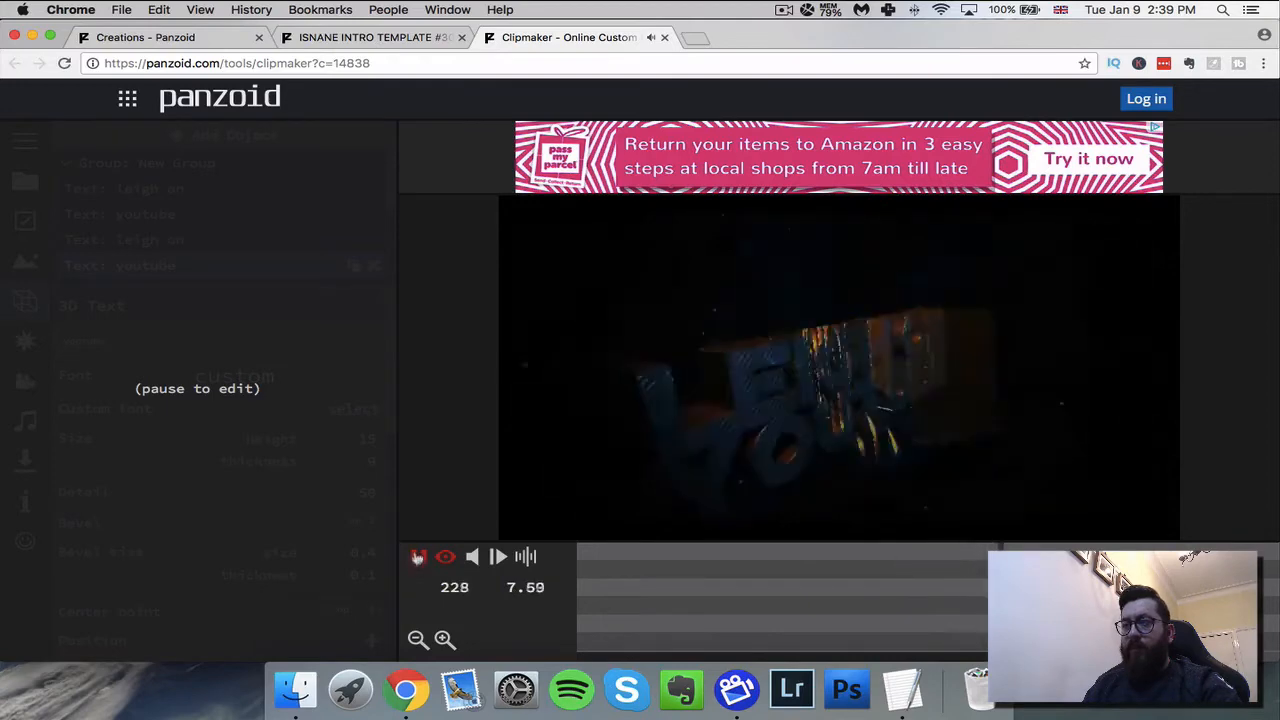
{"action": "left_click", "coordinate": [419, 557]}
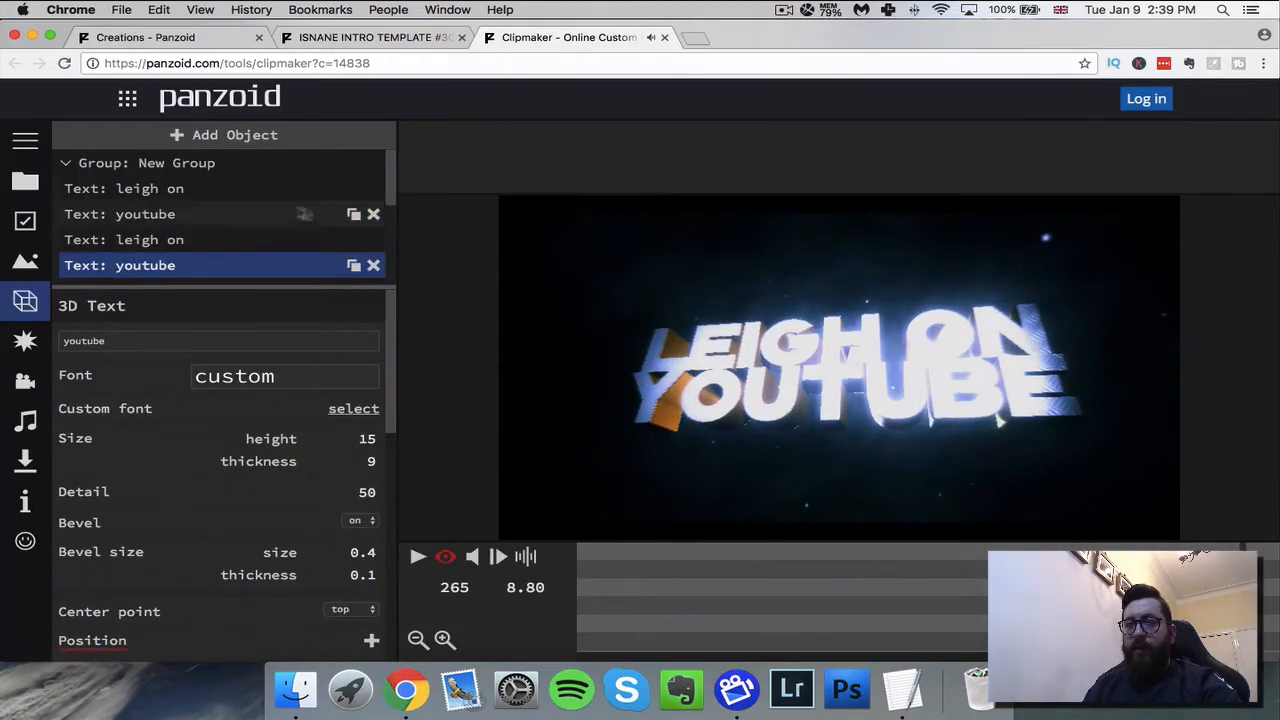
Step: Set the size height of the first creator-name text to 12
{"action": "left_click", "coordinate": [180, 191]}
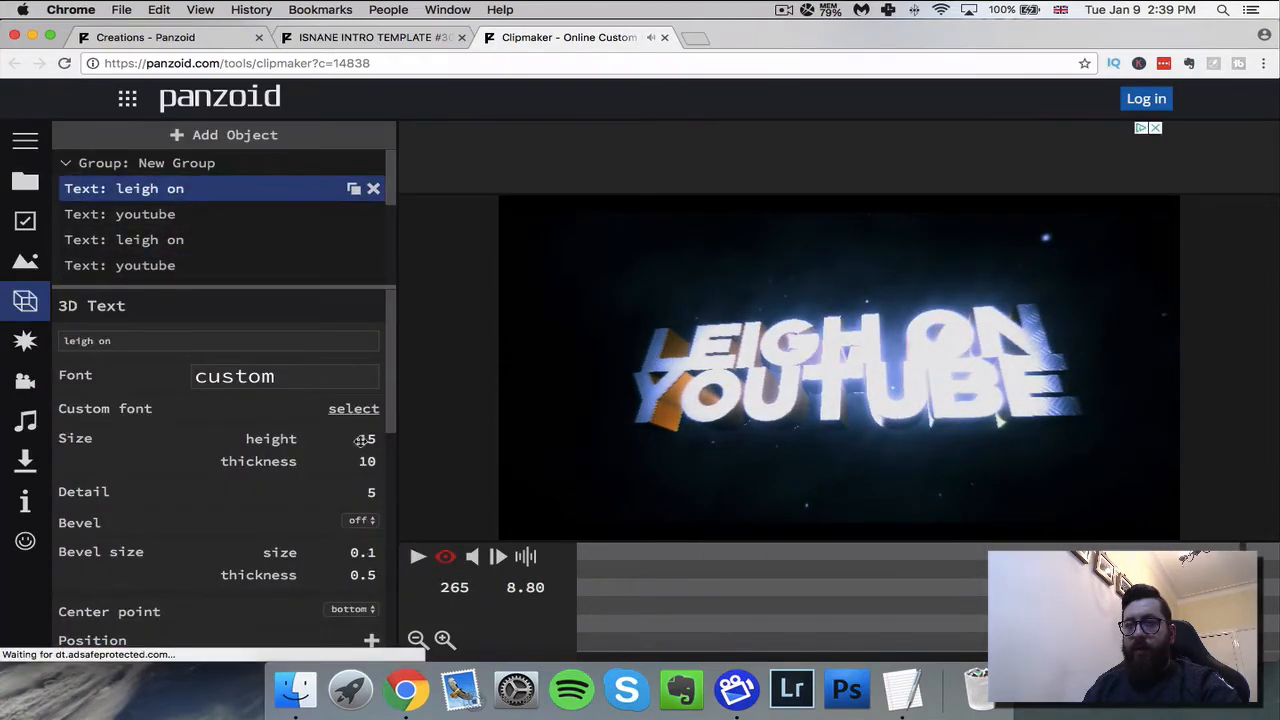
{"action": "left_click", "coordinate": [360, 441]}
{"action": "type", "text": "12"}
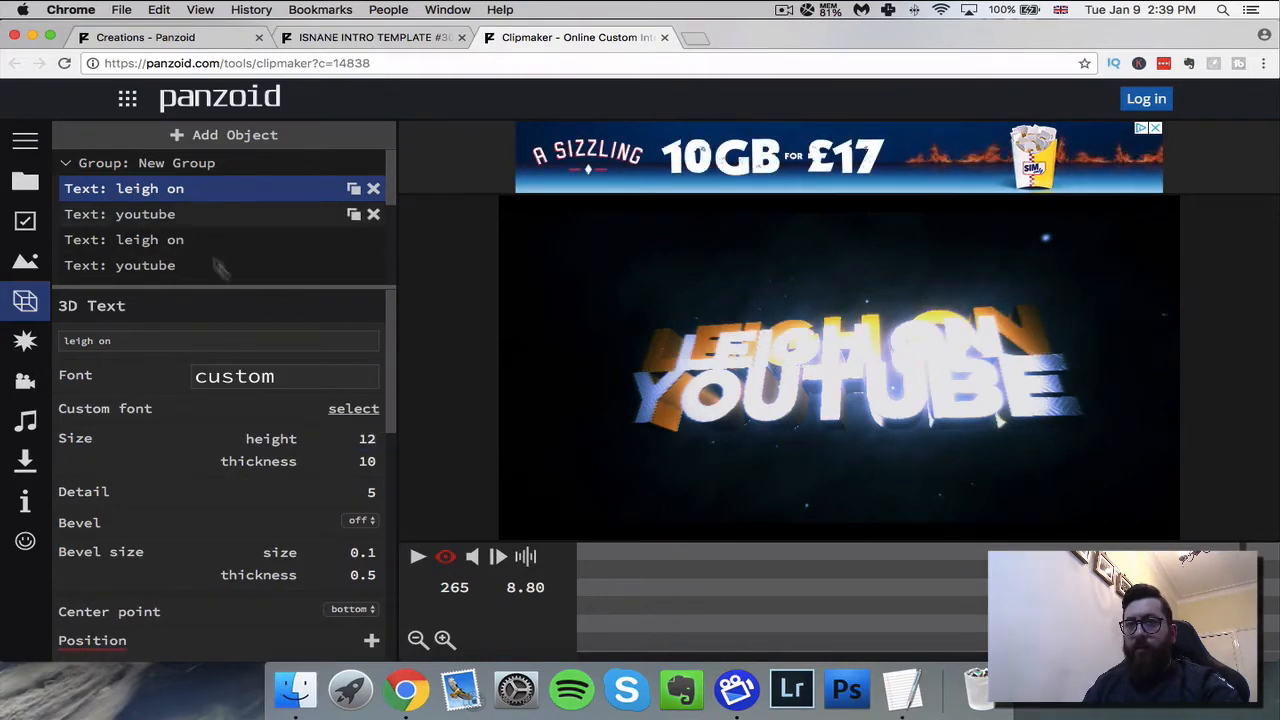
Step: Try to set the size height of the second creator-name text to 12
{"action": "left_click", "coordinate": [180, 214]}
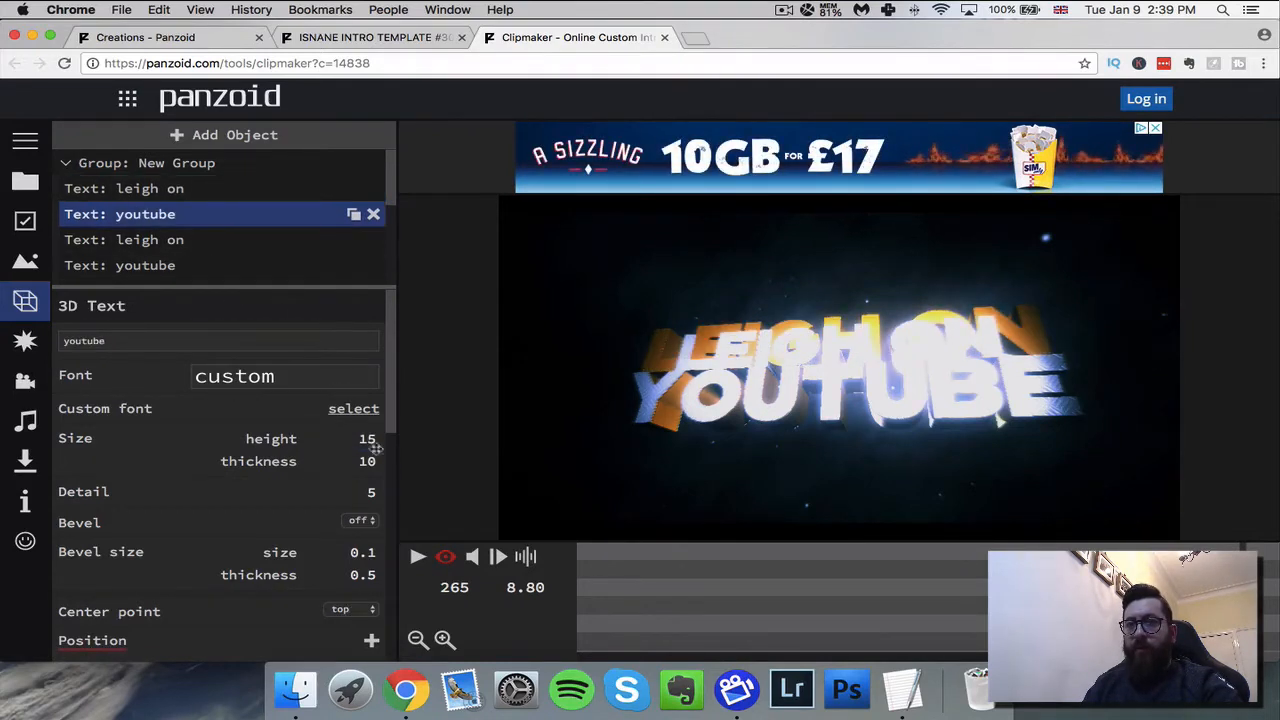
{"action": "left_click", "coordinate": [193, 245]}
{"action": "left_click", "coordinate": [350, 443]}
{"action": "type", "text": "12"}
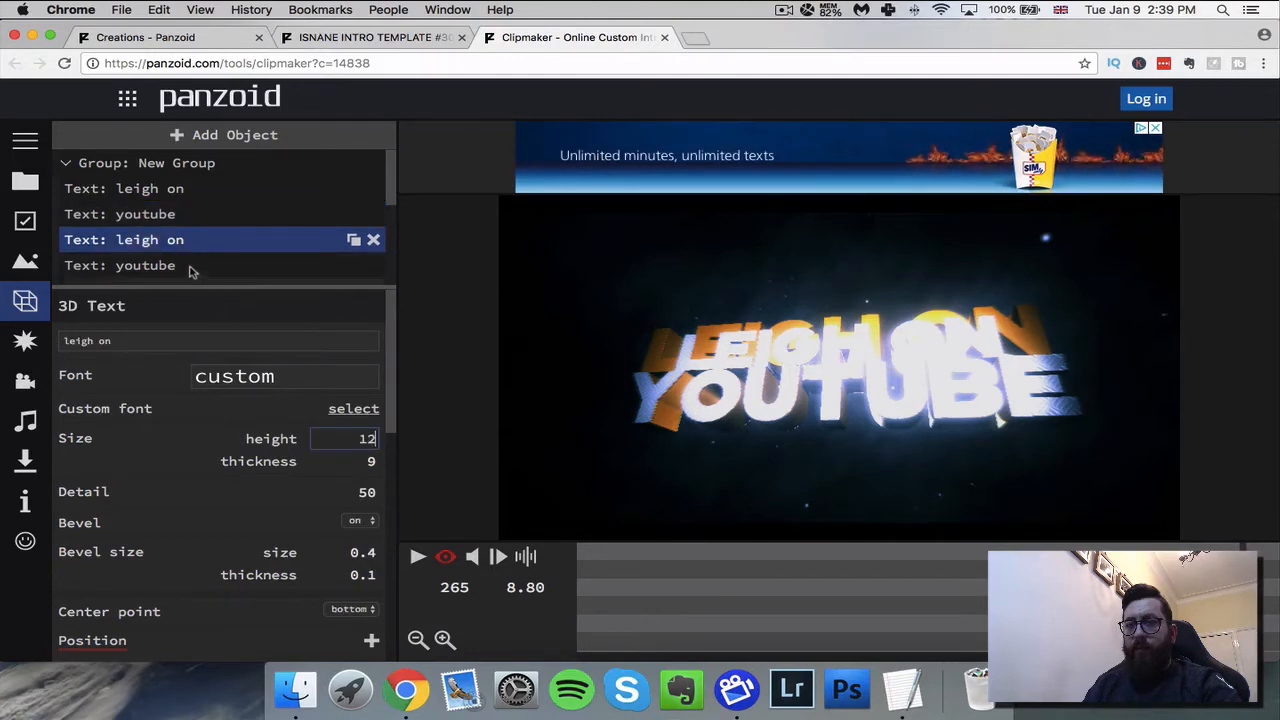
Step: Set the size height of the second youtube text and the second creator-name text to 12
{"action": "left_click", "coordinate": [191, 269]}
{"action": "left_click", "coordinate": [347, 441]}
{"action": "type", "text": "12"}
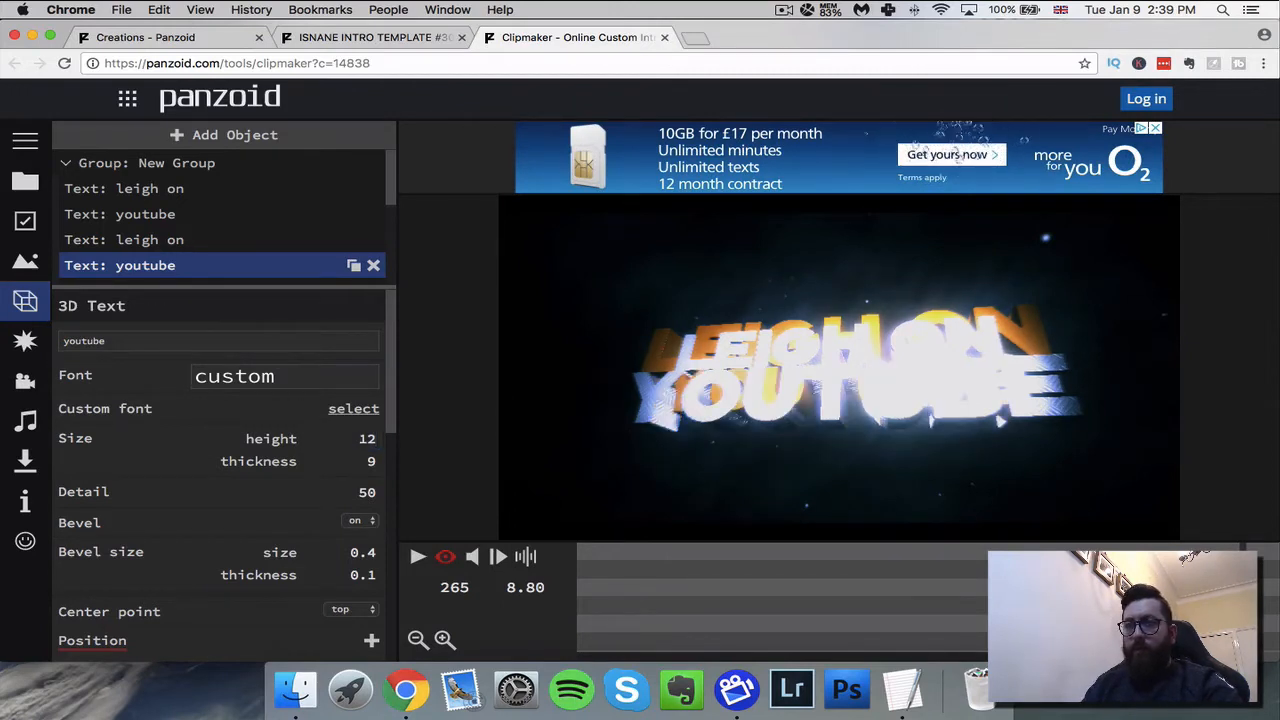
{"action": "left_click", "coordinate": [200, 240]}
{"action": "left_click", "coordinate": [366, 438]}
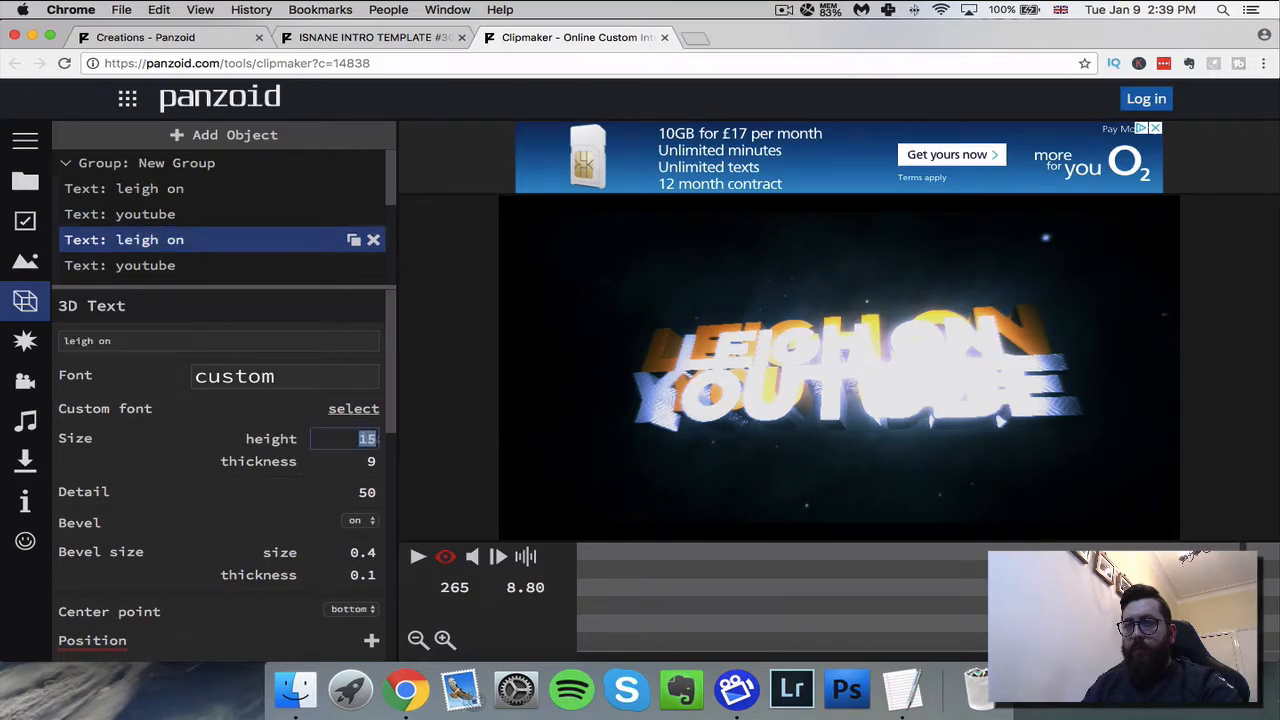
{"action": "type", "text": "12"}
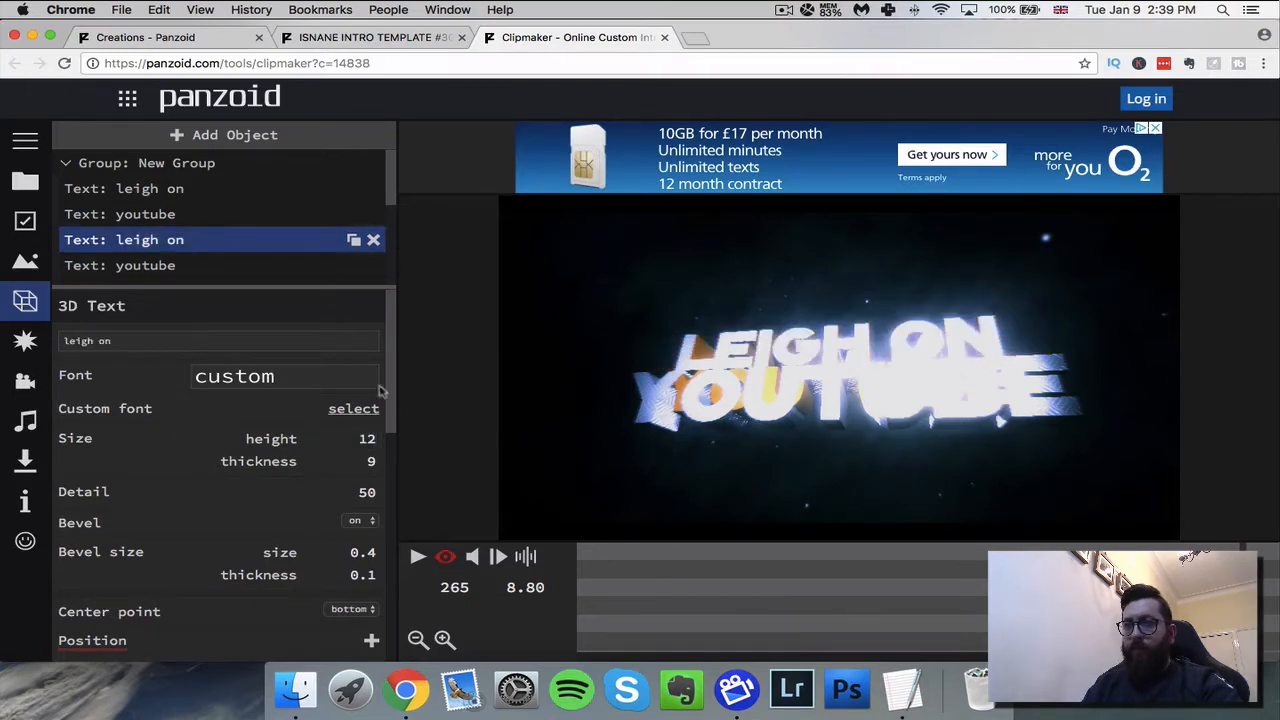
Step: Set the size height of the first youtube text to 12 and preview the intro with its effects rendered
{"action": "left_click", "coordinate": [182, 216]}
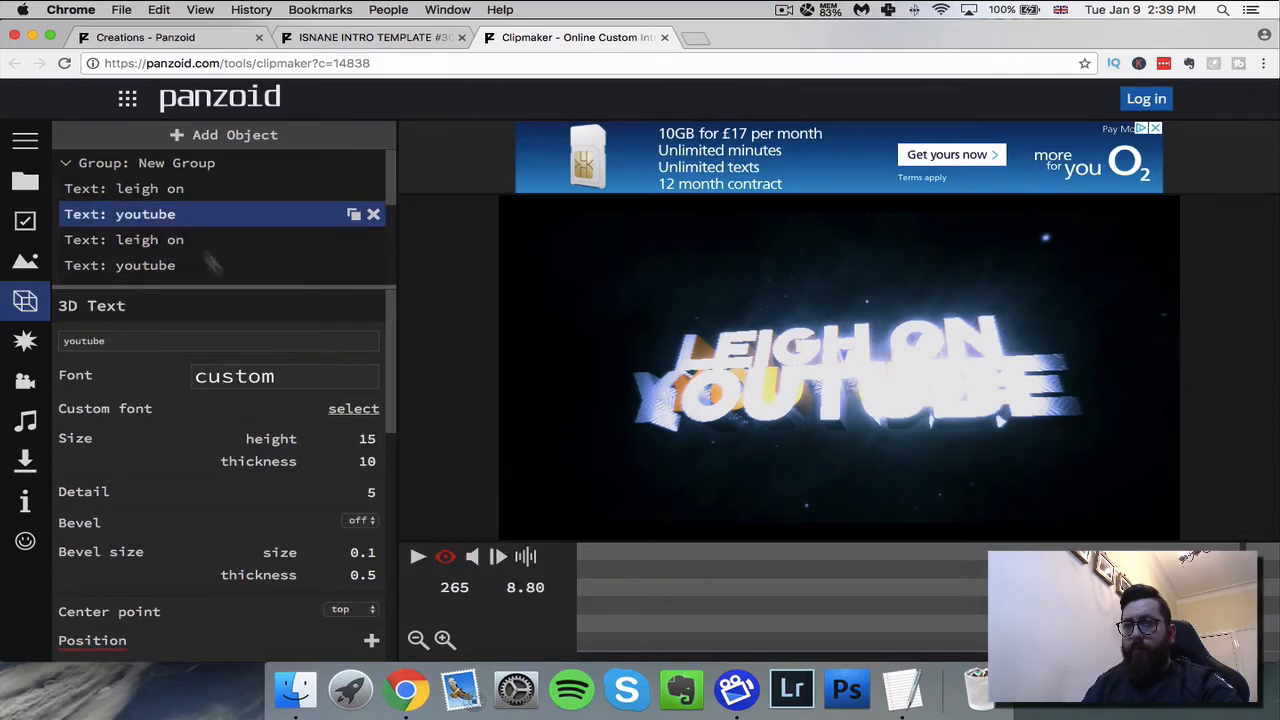
{"action": "left_click", "coordinate": [366, 438]}
{"action": "type", "text": "1"}
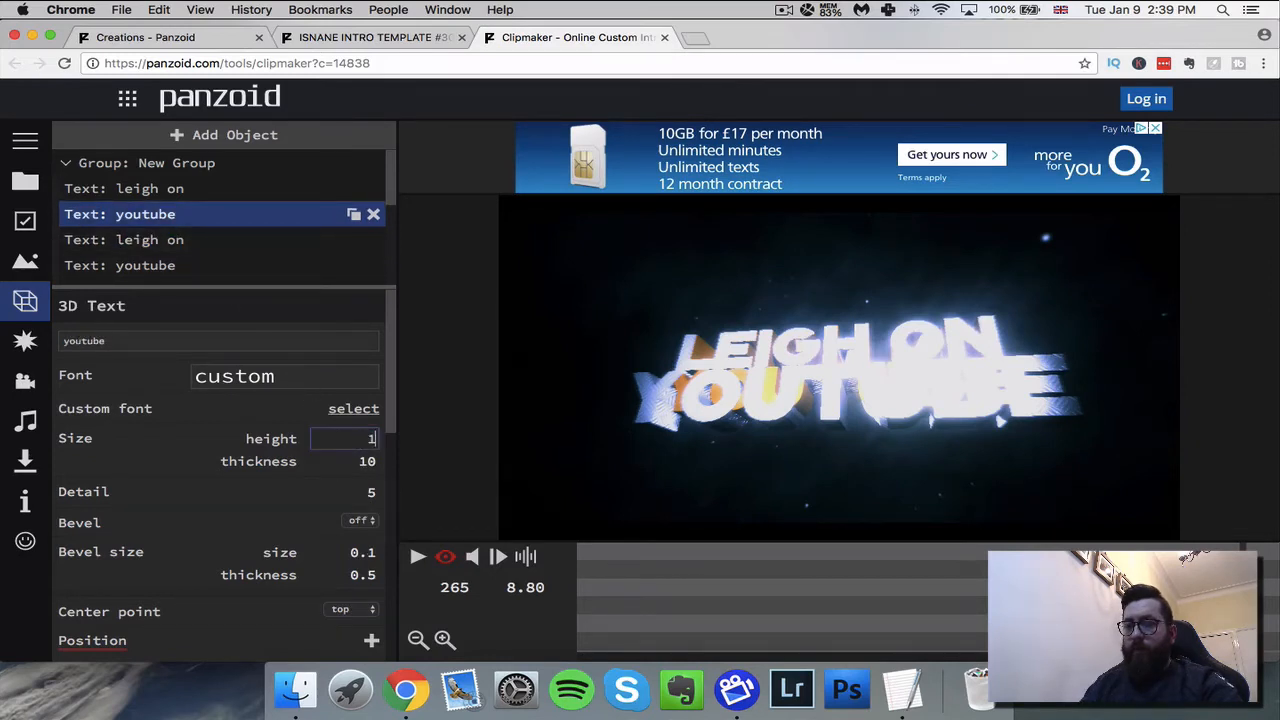
{"action": "type", "text": "2"}
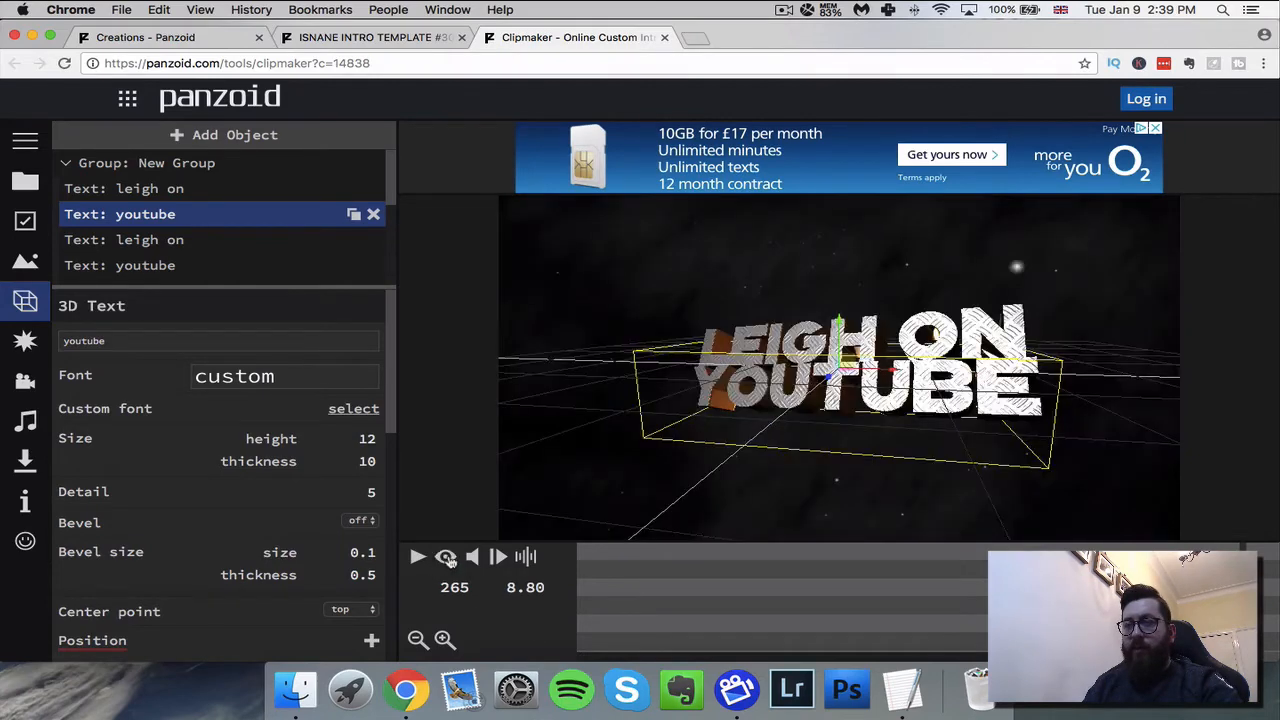
{"action": "left_click", "coordinate": [420, 558]}
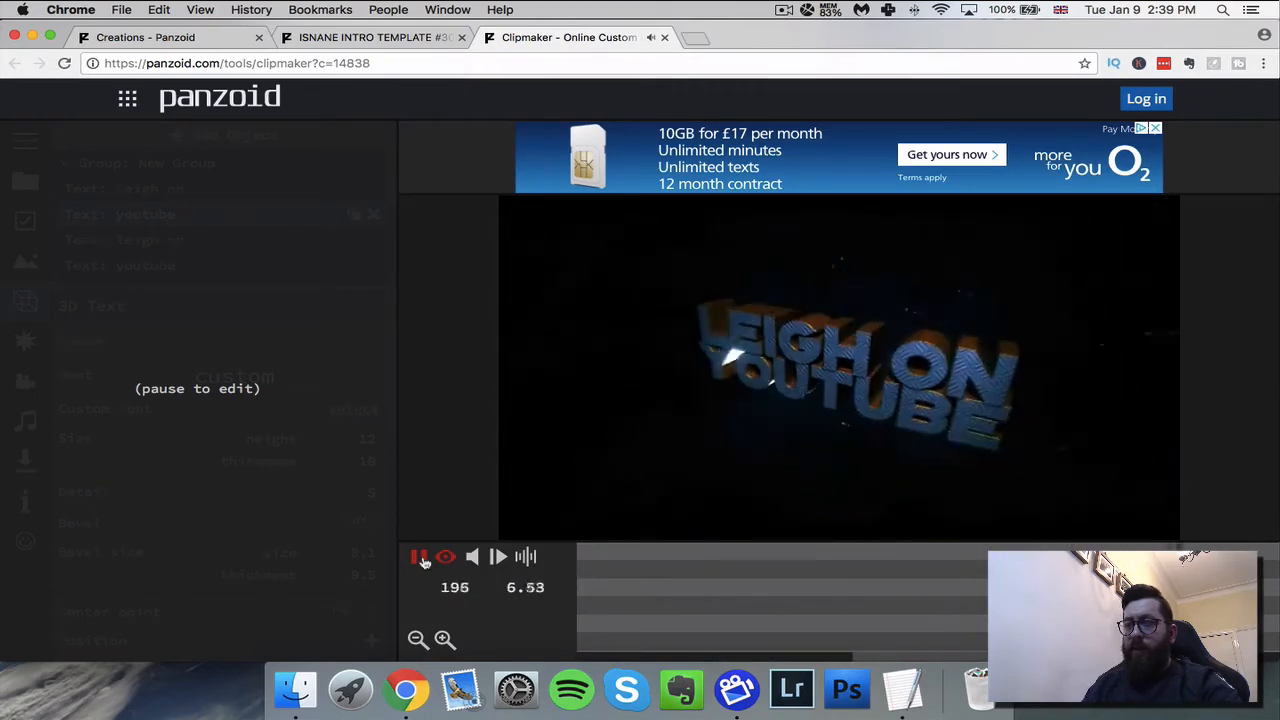
{"action": "left_click", "coordinate": [420, 557]}
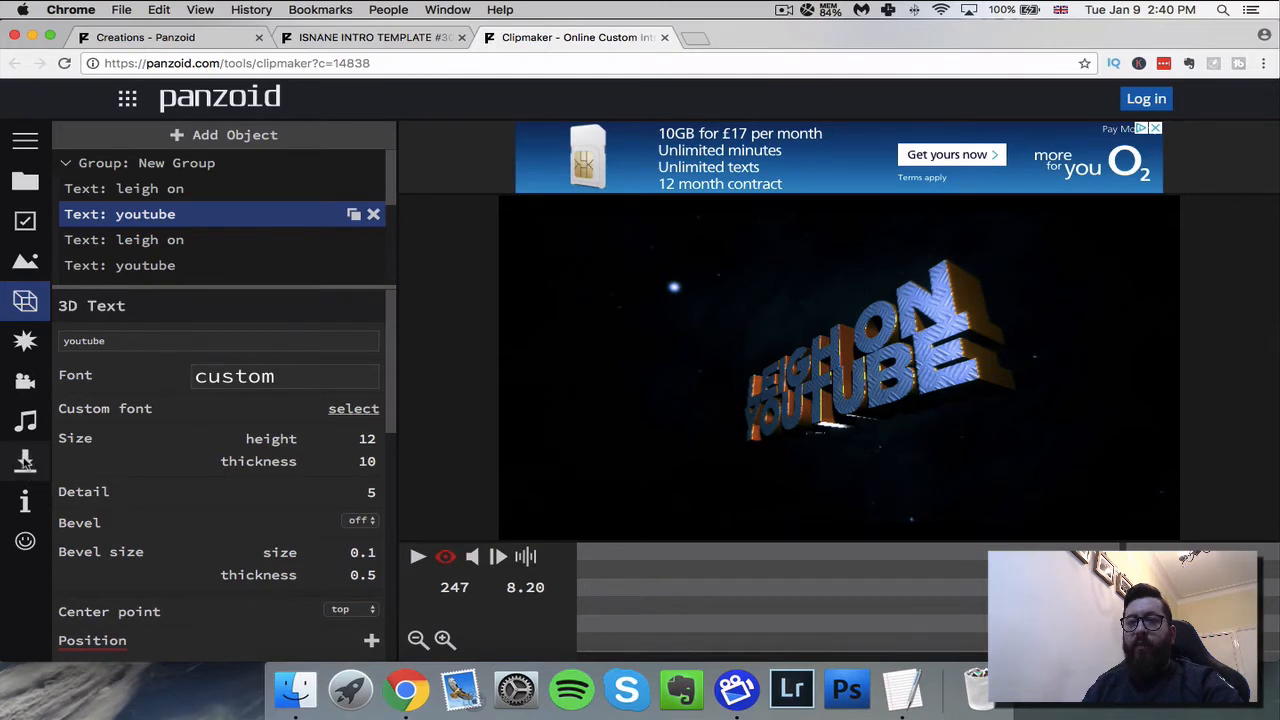
Step: Start rendering the video in extreme quality (slow) mode with the .mkv (vp8/opus) format
{"action": "left_click", "coordinate": [25, 462]}
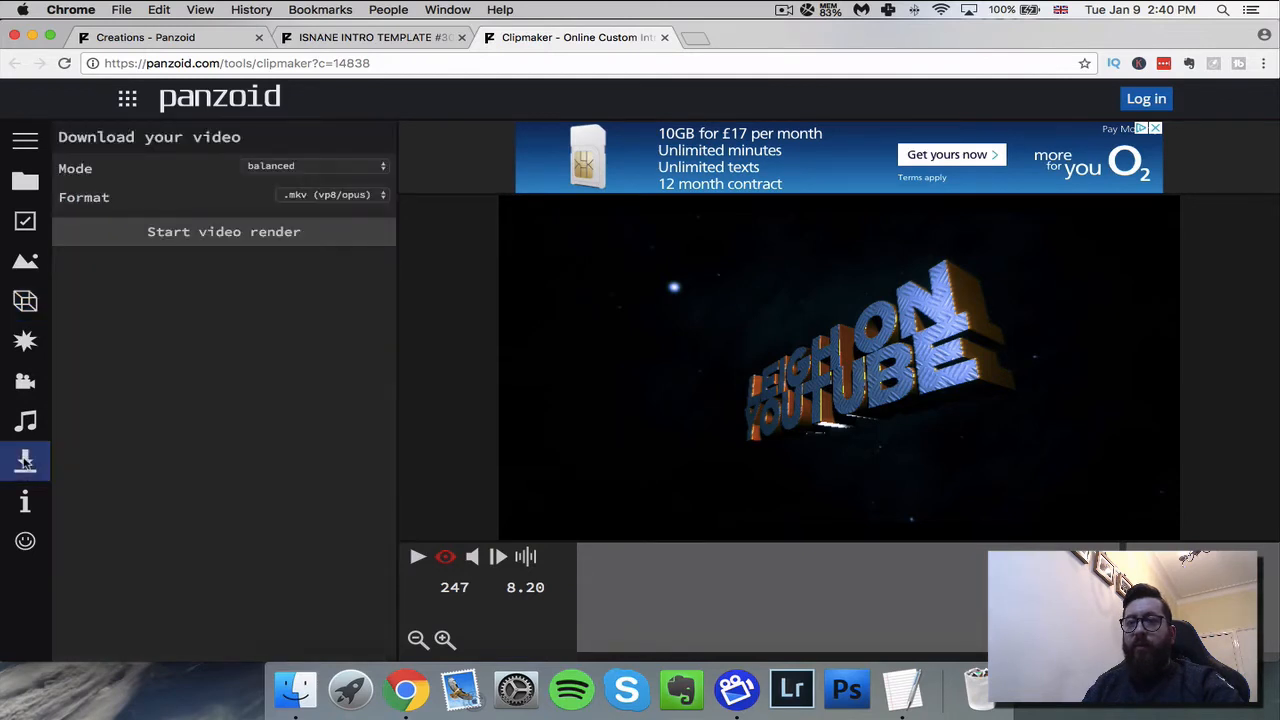
{"action": "left_click", "coordinate": [311, 168]}
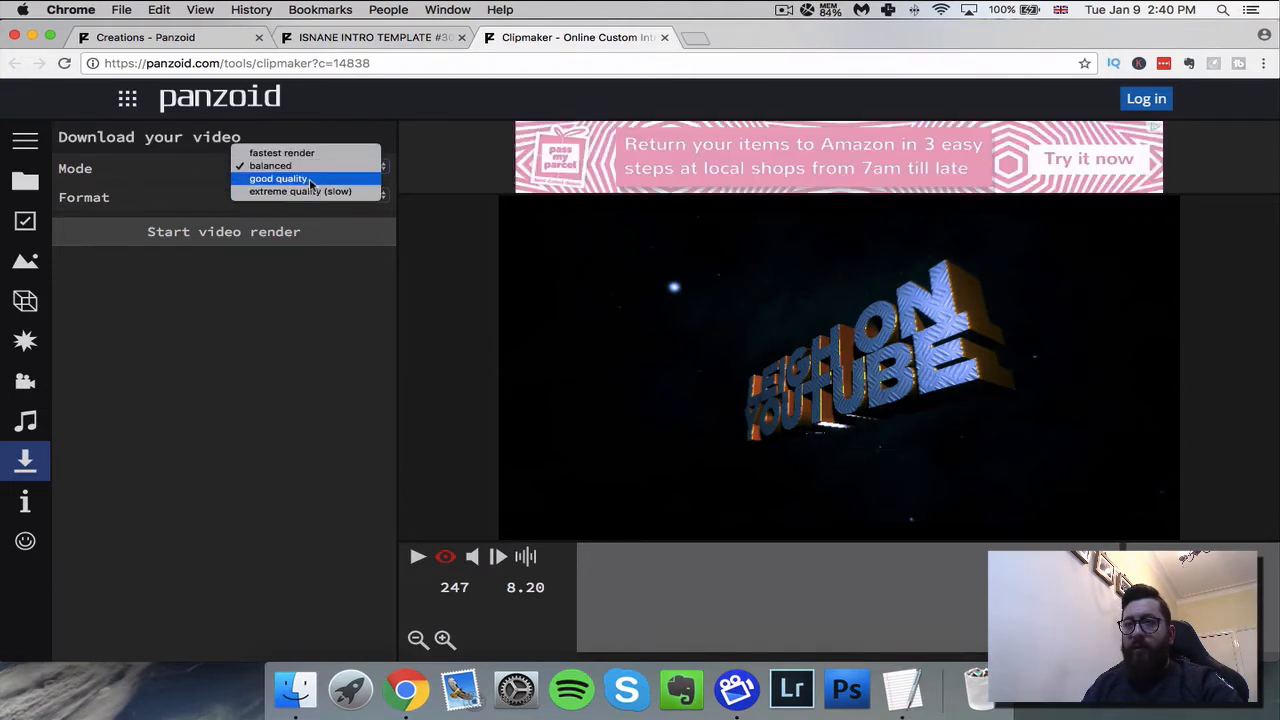
{"action": "left_click", "coordinate": [311, 180]}
{"action": "left_click", "coordinate": [306, 170]}
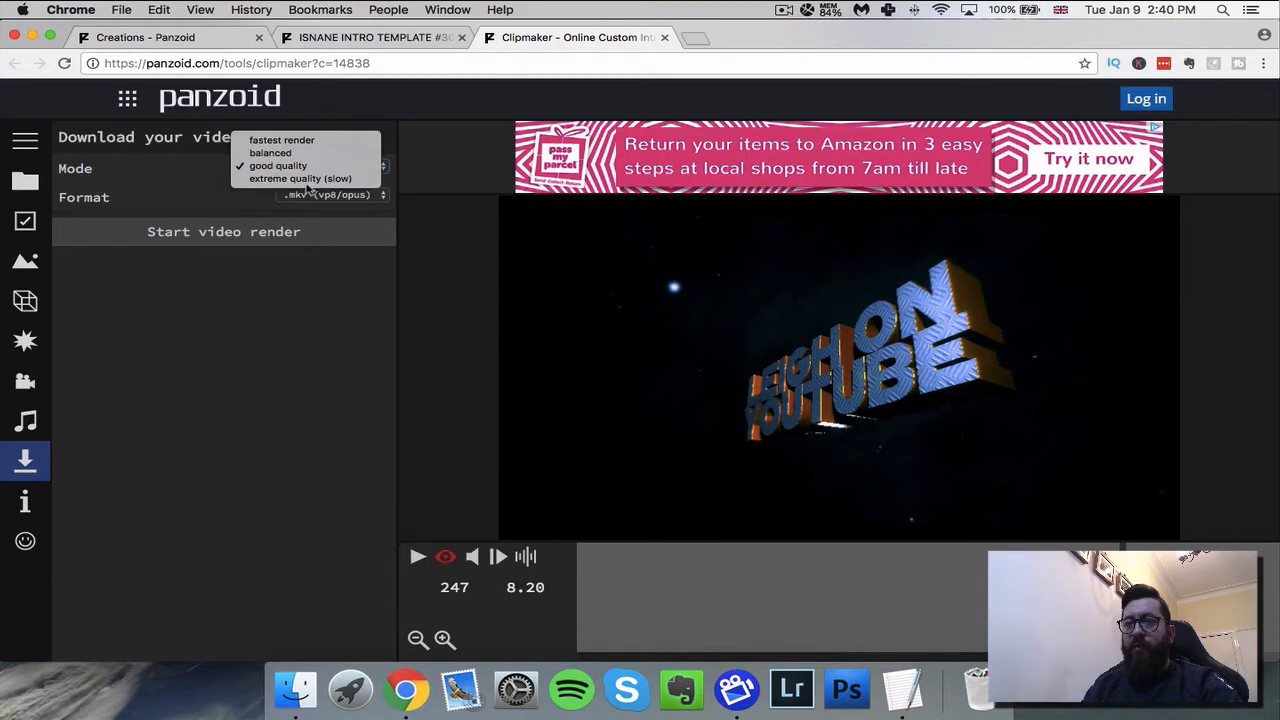
{"action": "left_click", "coordinate": [312, 178]}
{"action": "left_click", "coordinate": [318, 170]}
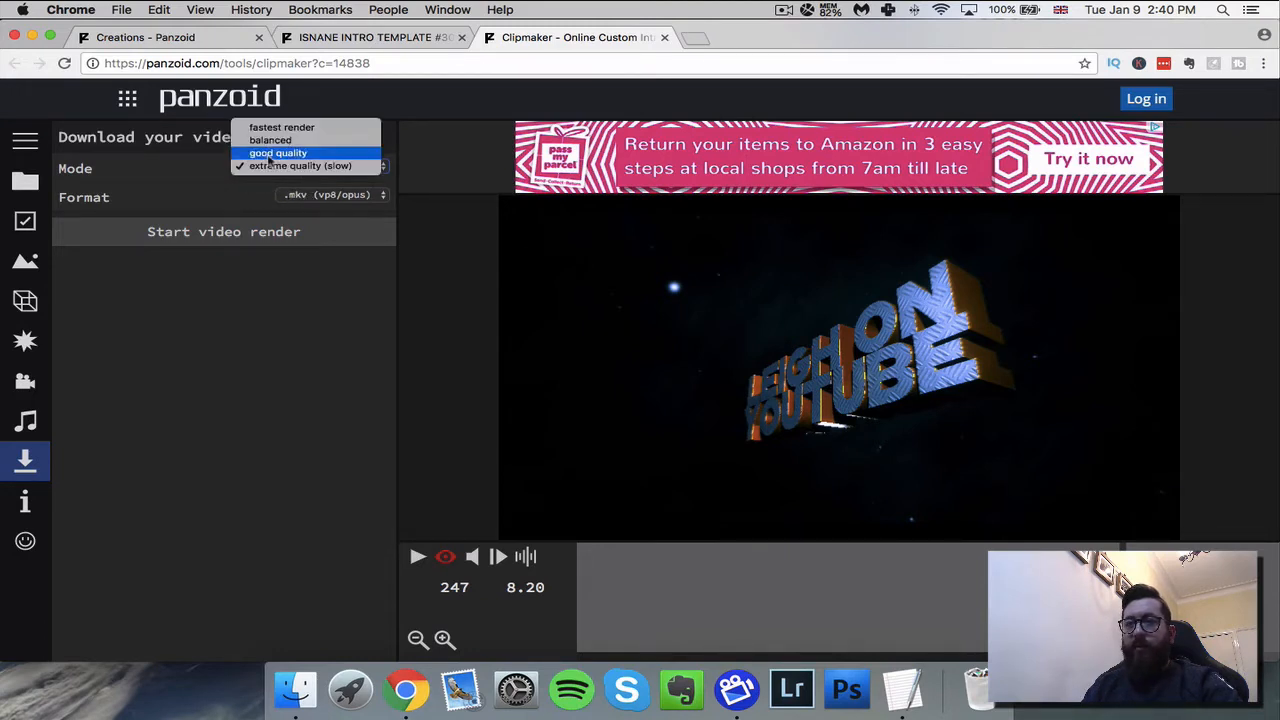
{"action": "left_click", "coordinate": [283, 277]}
{"action": "left_click", "coordinate": [321, 199]}
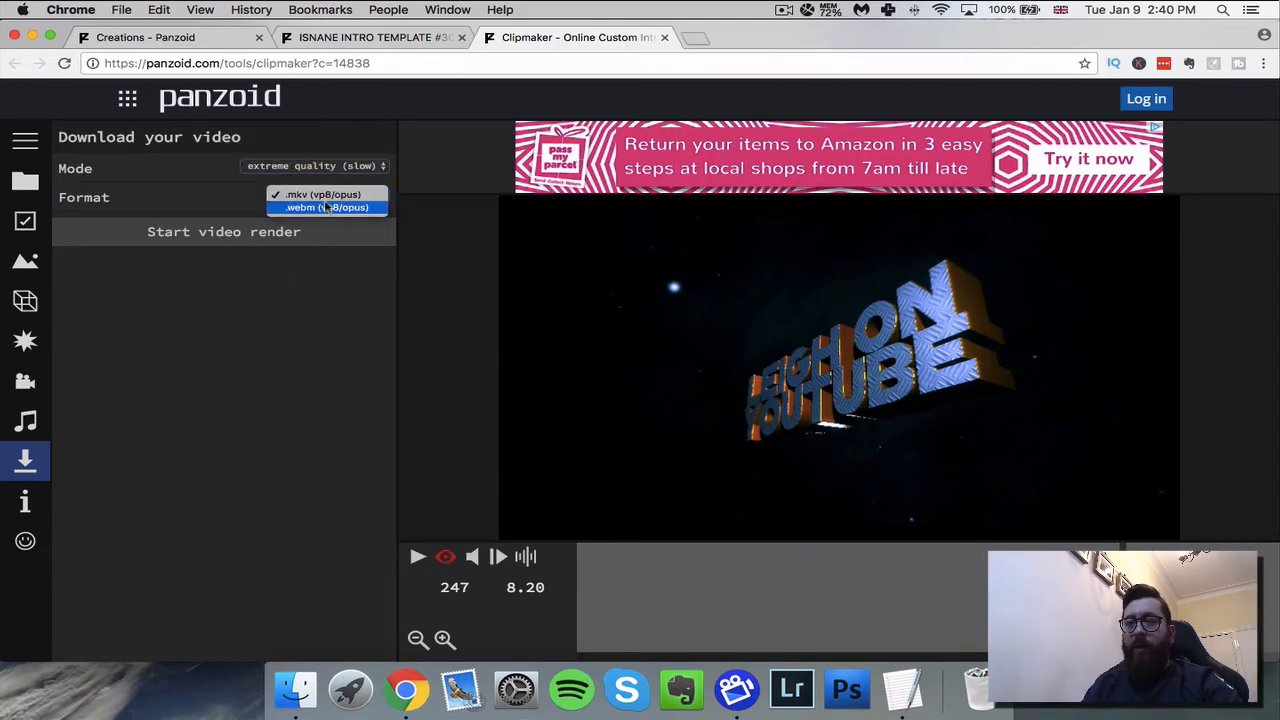
{"action": "left_click", "coordinate": [327, 195]}
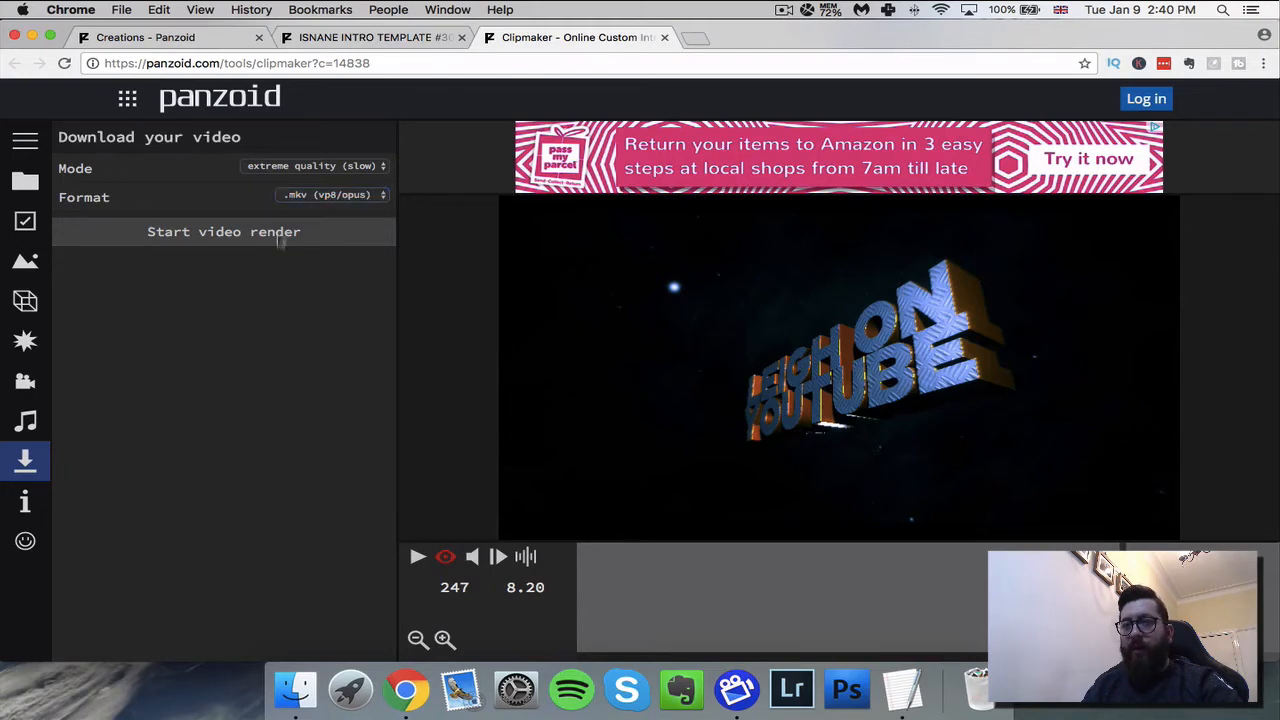
{"action": "left_click", "coordinate": [224, 238]}
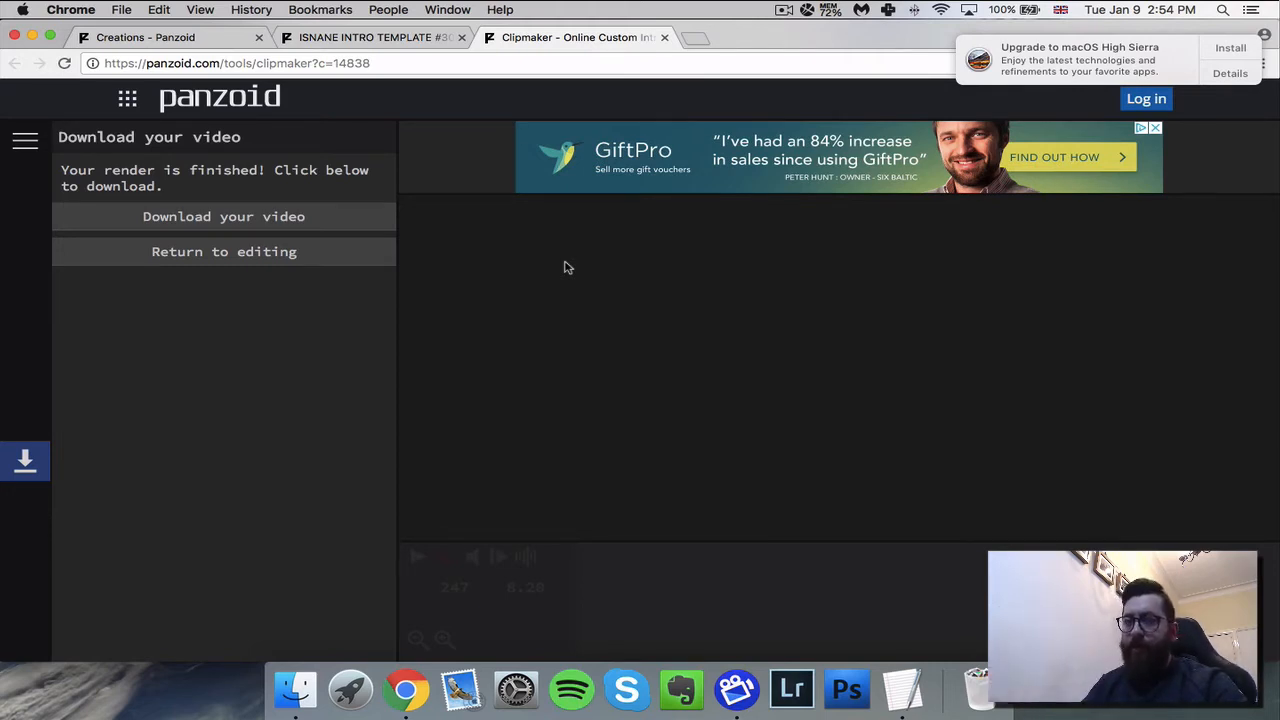
Step: Download the finished render and open the downloaded video.mkv file
{"action": "left_click", "coordinate": [231, 220]}
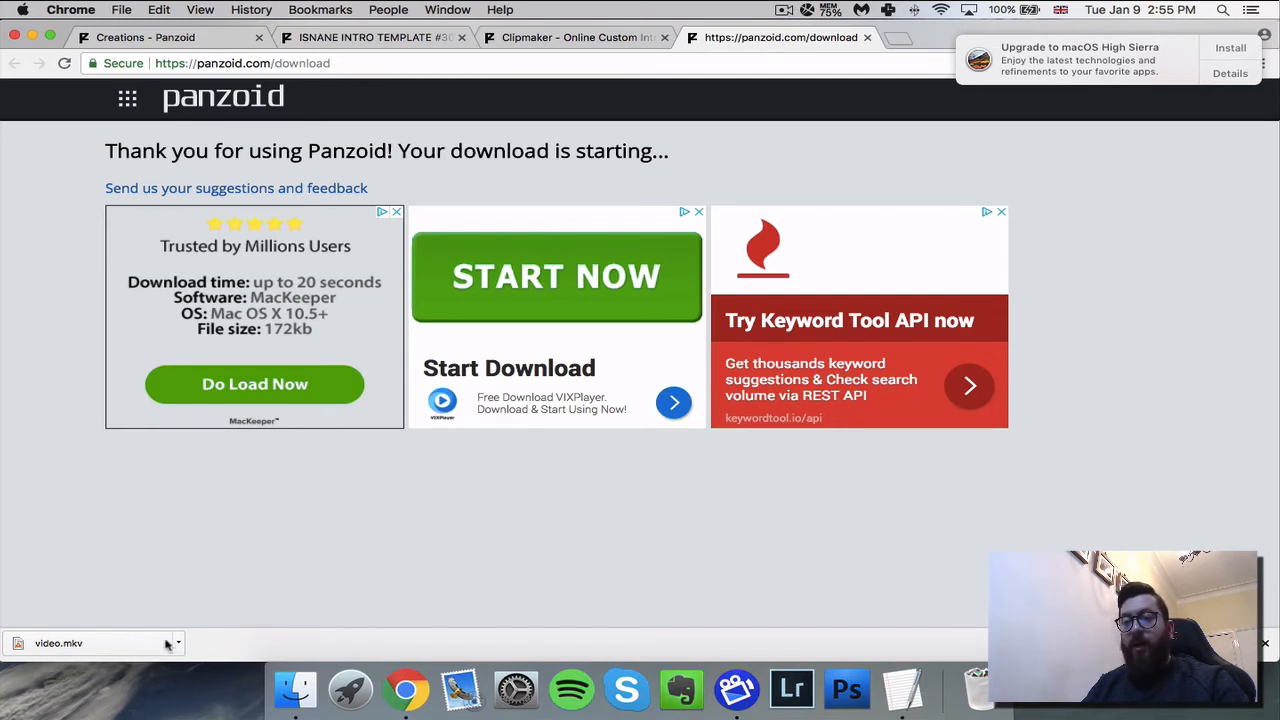
{"action": "left_click", "coordinate": [97, 647]}
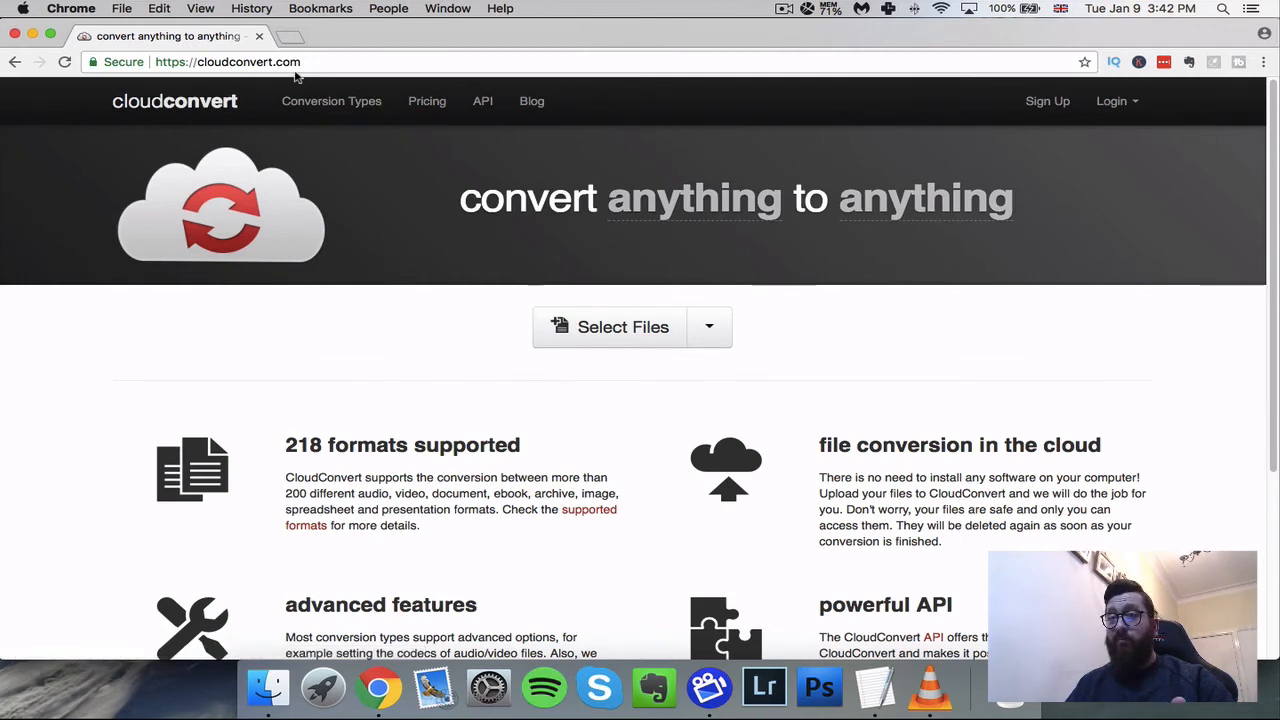
Step: In CloudConvert, add Untitled.m4v from the Downloads folder as the file to convert
{"action": "left_click", "coordinate": [624, 327]}
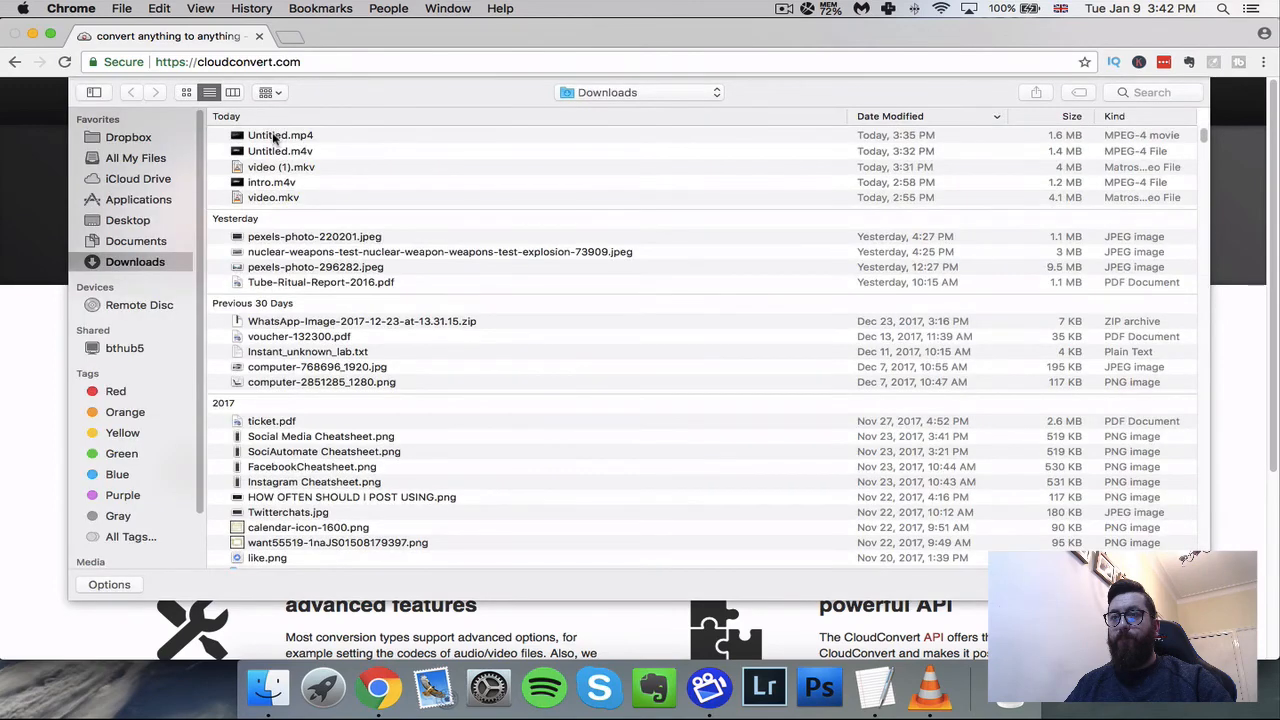
{"action": "left_click", "coordinate": [275, 137]}
{"action": "left_click", "coordinate": [306, 153]}
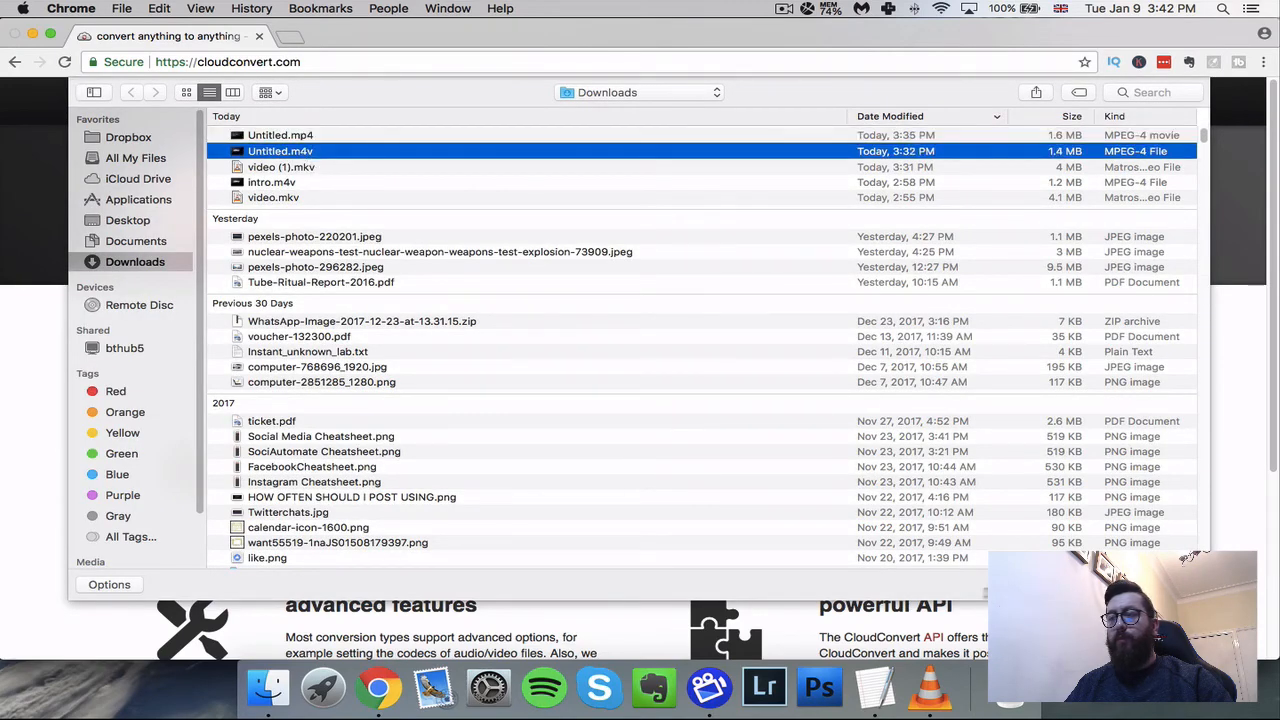
{"action": "left_click", "coordinate": [1168, 585]}
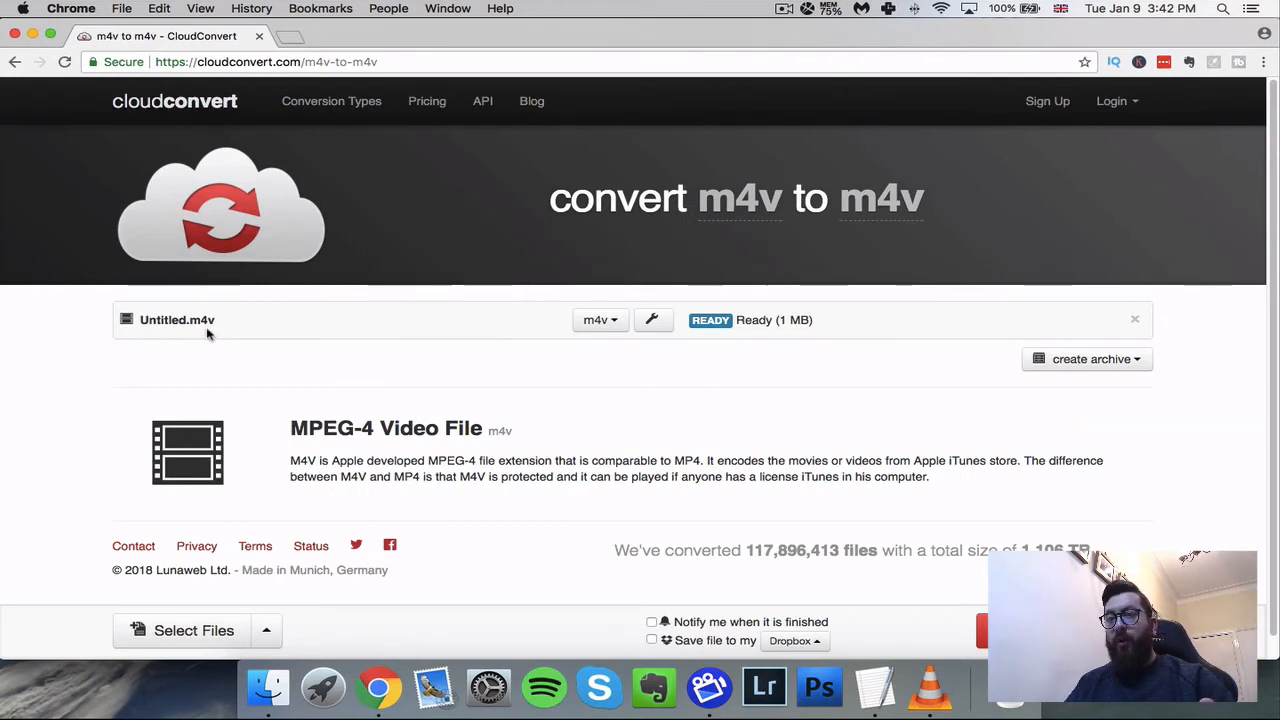
Step: Choose mp4 as the output video format for Untitled.m4v and start the conversion
{"action": "left_click", "coordinate": [600, 320]}
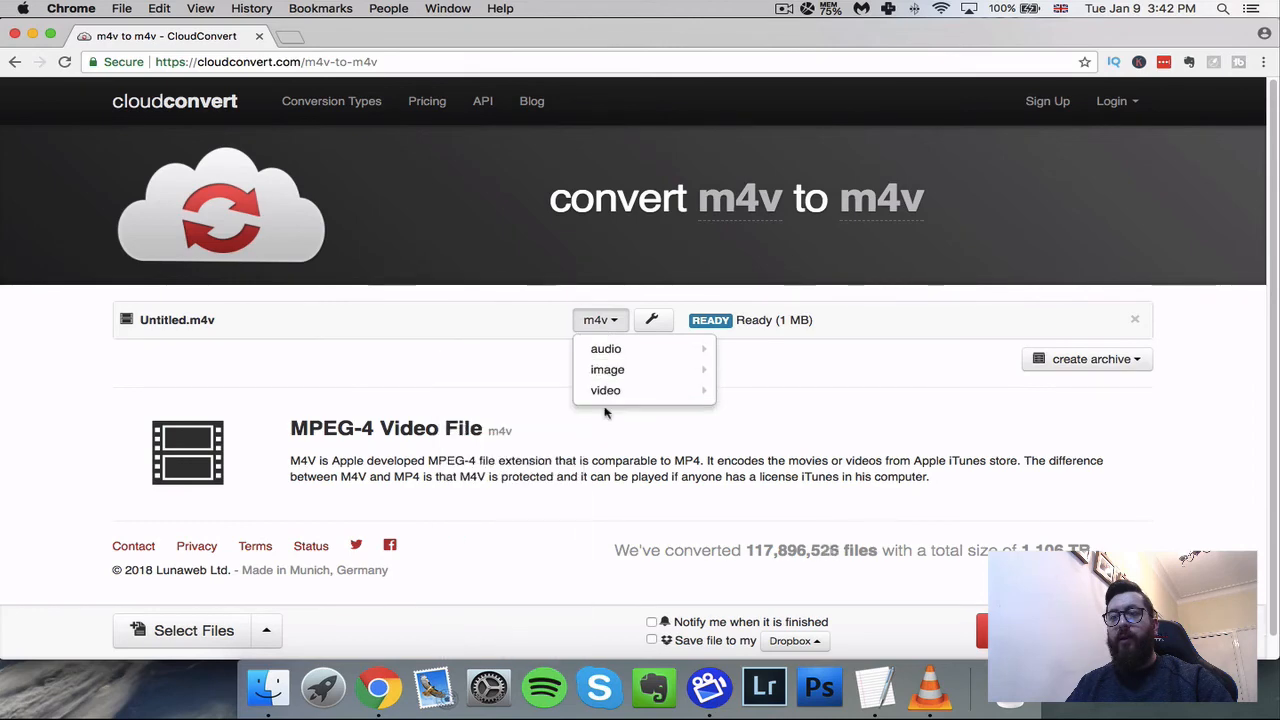
{"action": "mouse_move", "coordinate": [610, 390]}
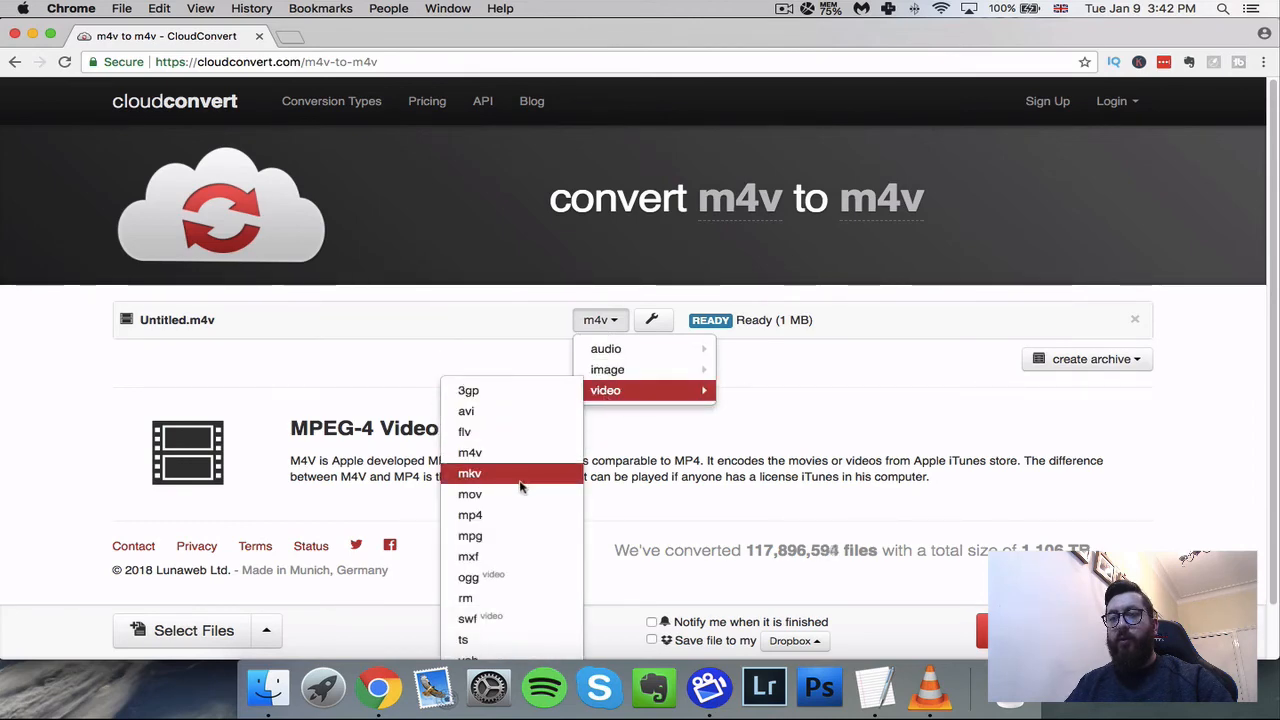
{"action": "left_click", "coordinate": [519, 516]}
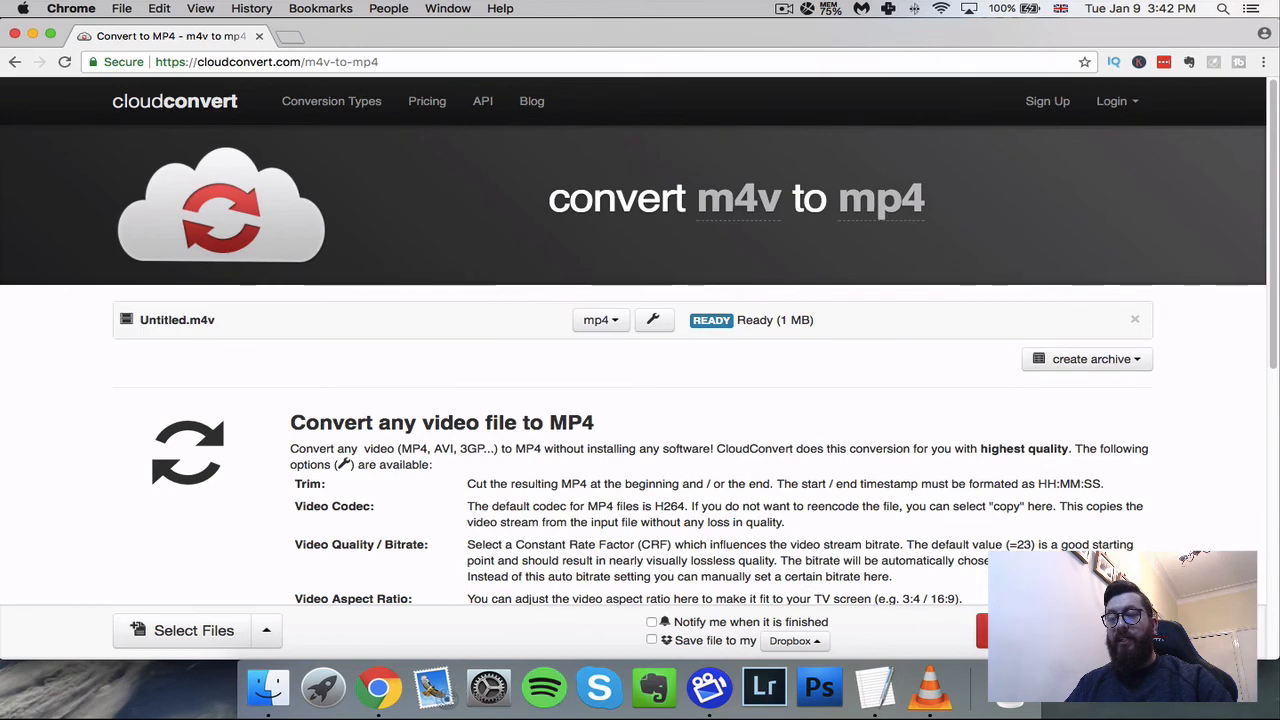
{"action": "left_click", "coordinate": [1065, 630]}
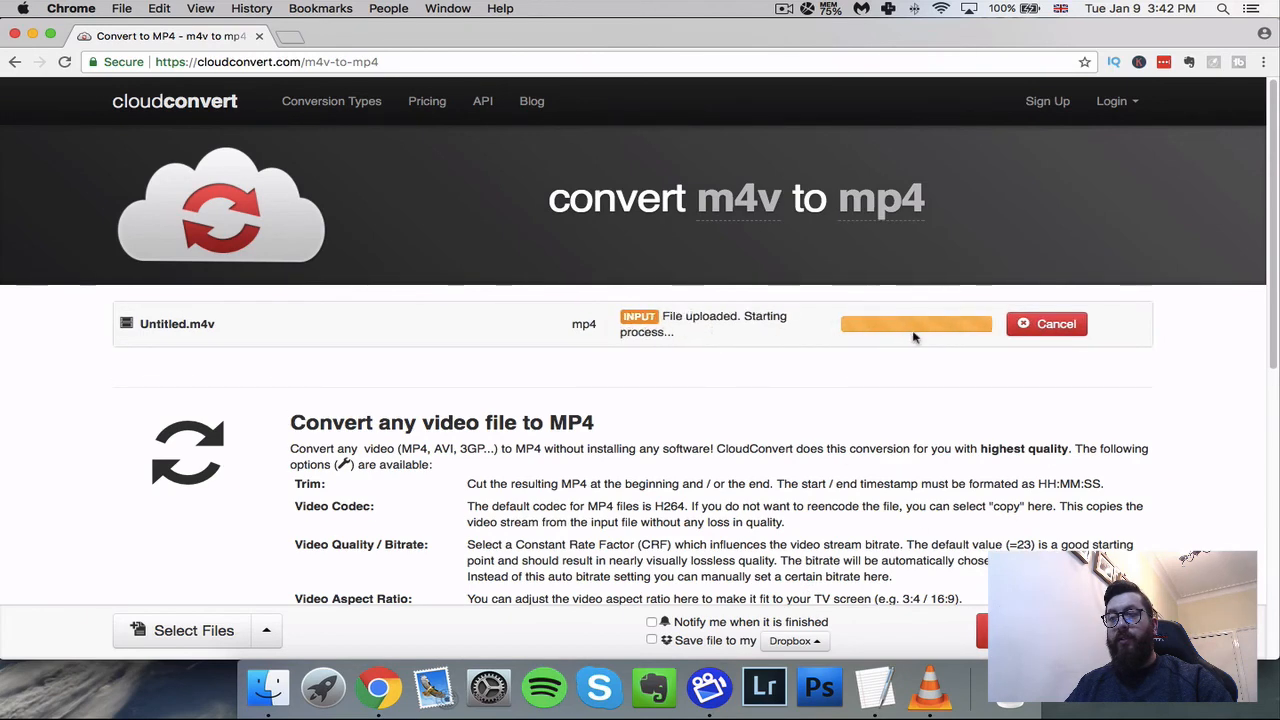